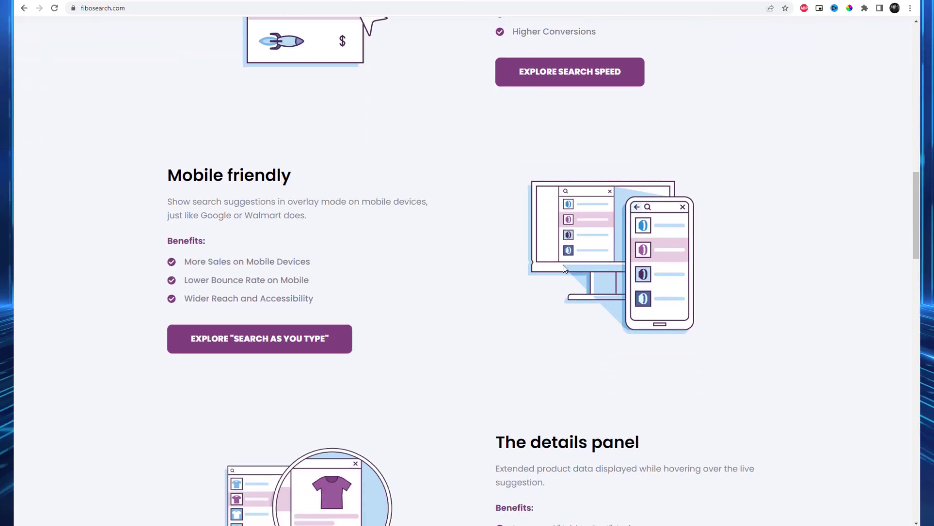
Look over the FiboSearch homepage and open its Mobile friendly feature page
{"action": "scroll", "coordinate": [572, 273], "scroll_direction": "down", "scroll_amount": 8}
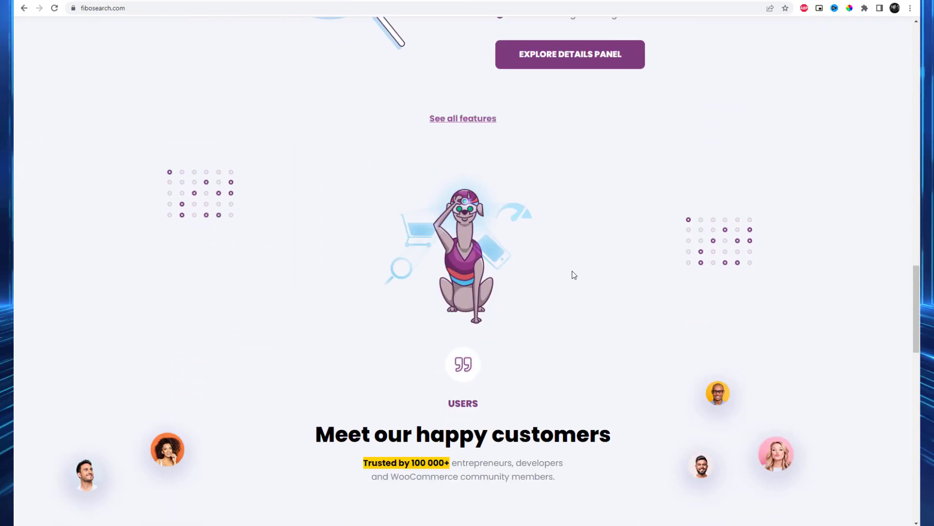
{"action": "scroll", "coordinate": [913, 445], "scroll_direction": "down", "scroll_amount": 12}
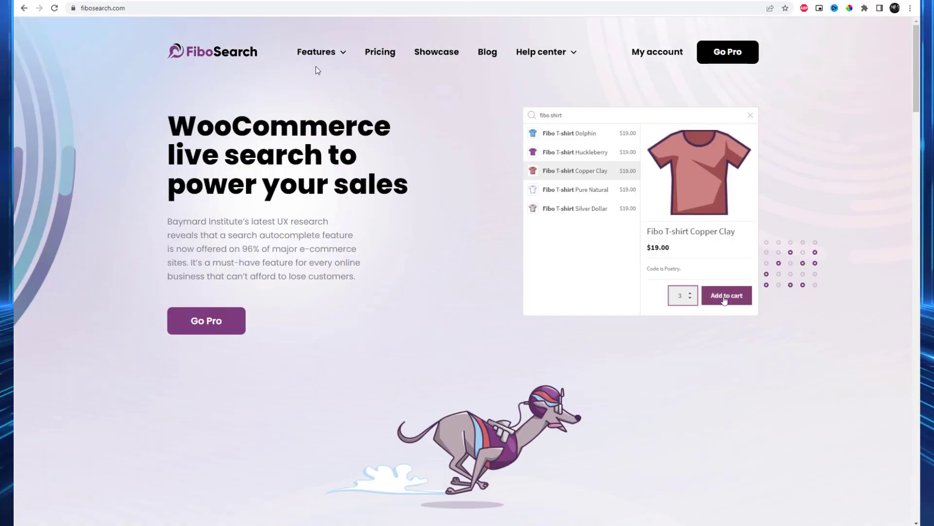
{"action": "mouse_move", "coordinate": [316, 52]}
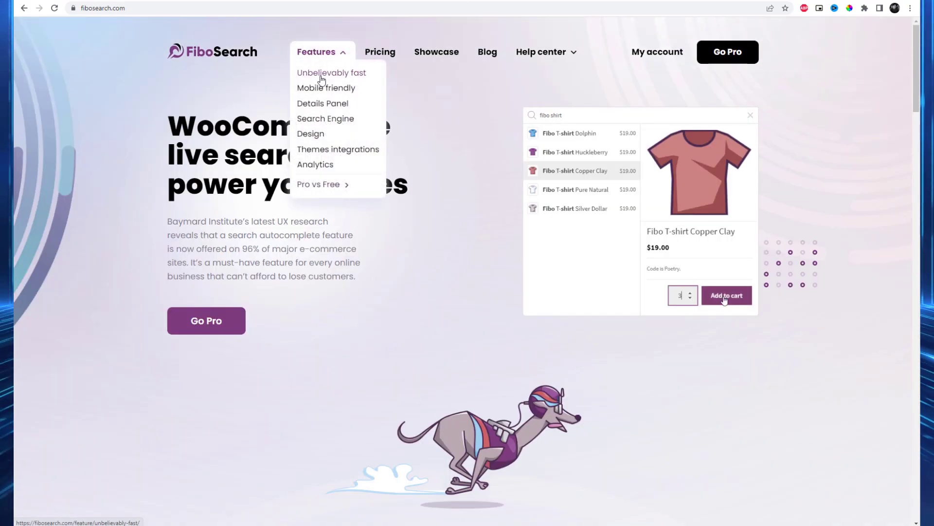
{"action": "left_click", "coordinate": [319, 90]}
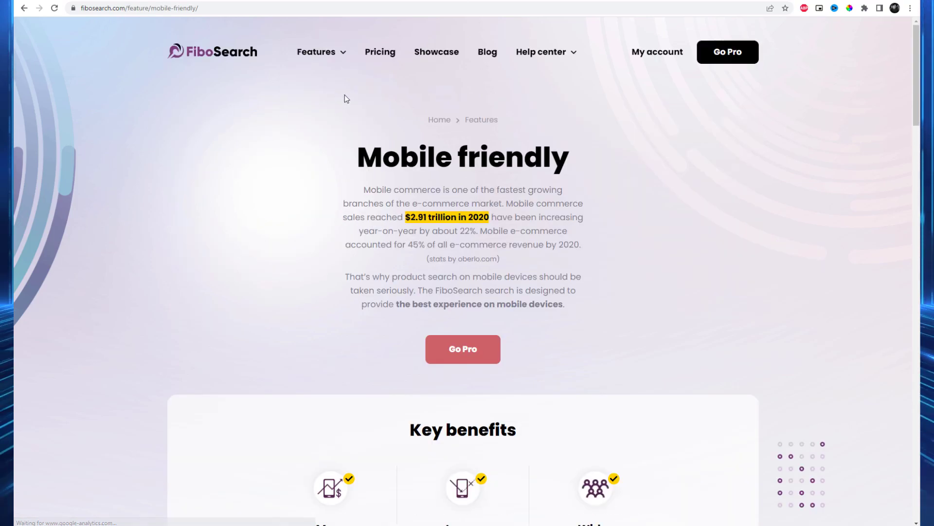
Review the FiboSearch Design feature page, including its key benefits and layout examples
{"action": "mouse_move", "coordinate": [316, 52]}
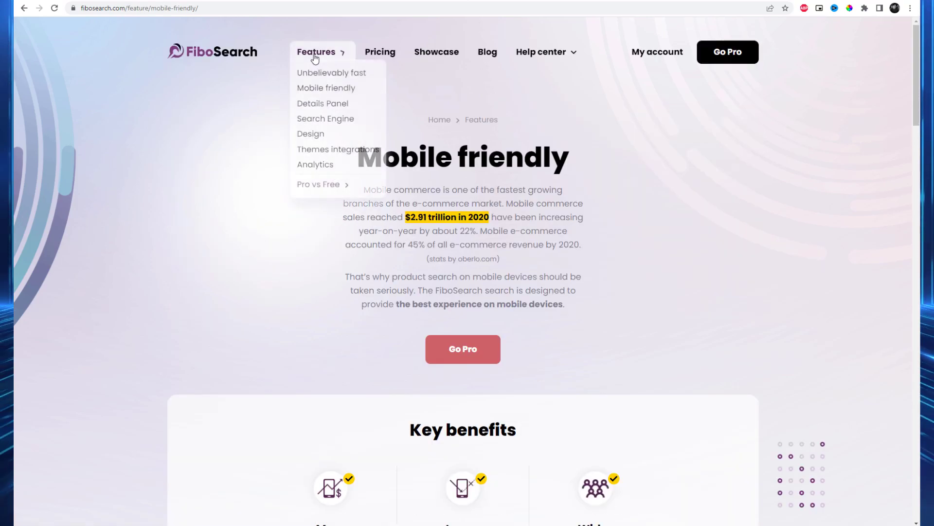
{"action": "left_click", "coordinate": [313, 136]}
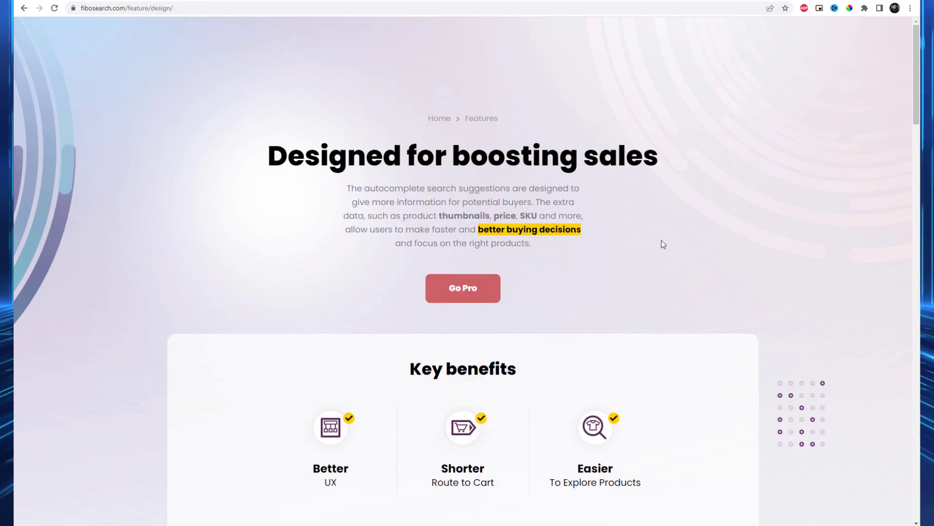
{"action": "scroll", "coordinate": [662, 244], "scroll_direction": "down", "scroll_amount": 10}
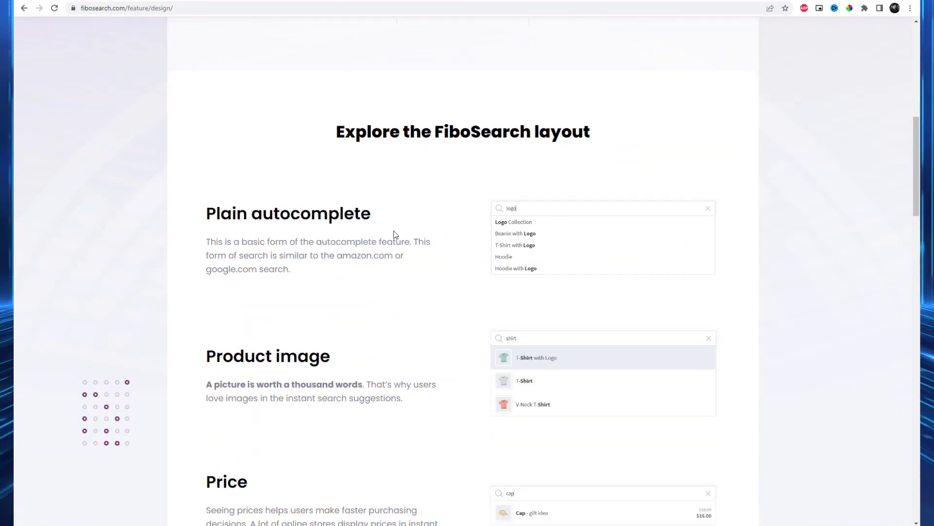
{"action": "scroll", "coordinate": [393, 231], "scroll_direction": "down", "scroll_amount": 10}
{"action": "scroll", "coordinate": [513, 251], "scroll_direction": "down", "scroll_amount": 6}
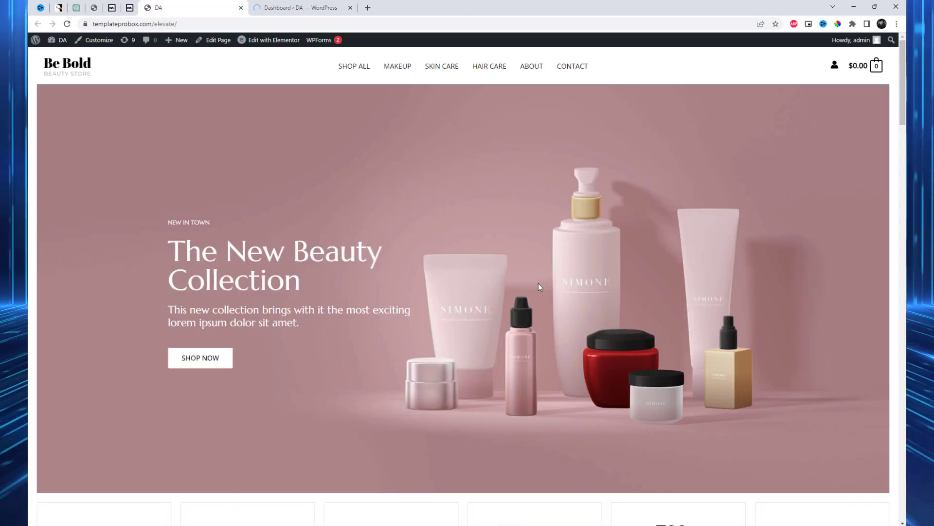
Look through the beauty store's homepage from start to end
{"action": "scroll", "coordinate": [539, 283], "scroll_direction": "down", "scroll_amount": 15}
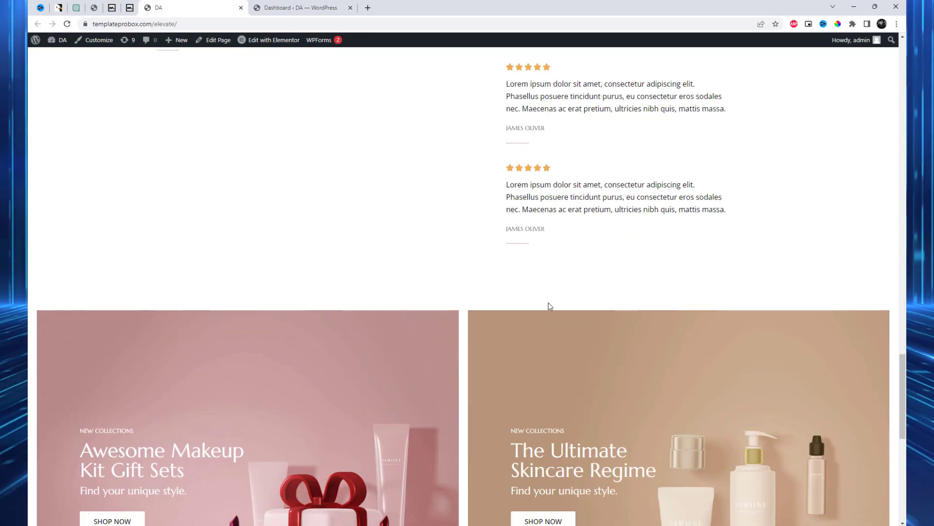
{"action": "scroll", "coordinate": [548, 306], "scroll_direction": "down", "scroll_amount": 10}
{"action": "scroll", "coordinate": [549, 313], "scroll_direction": "up", "scroll_amount": 20}
Upload the ajax-search-for-woocommerce-premium ZIP file as a new plugin in the WordPress admin and activate it
{"action": "left_click", "coordinate": [300, 8]}
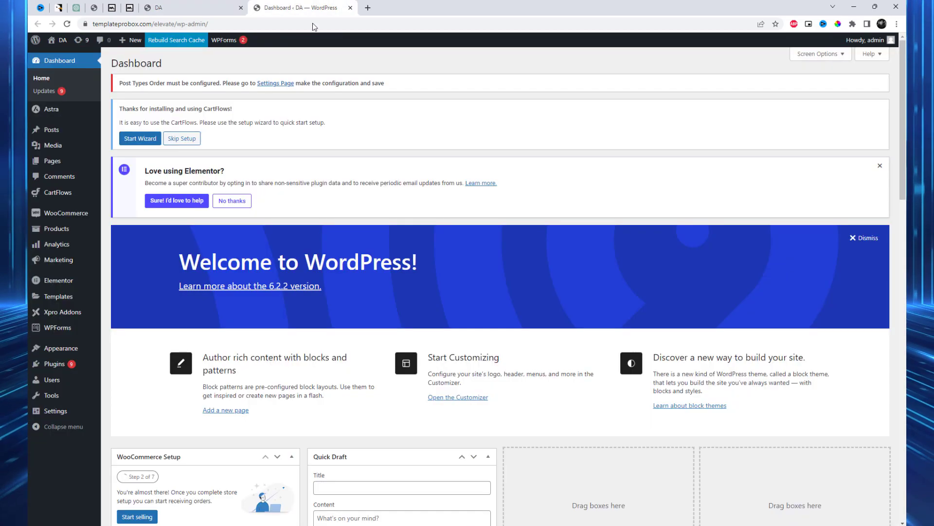
{"action": "left_click", "coordinate": [128, 369]}
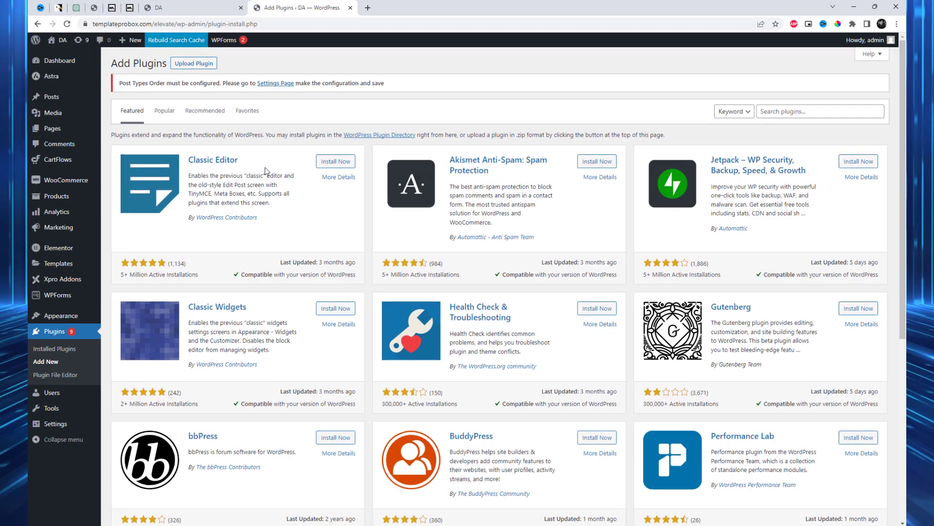
{"action": "left_click", "coordinate": [196, 65]}
{"action": "left_click", "coordinate": [440, 174]}
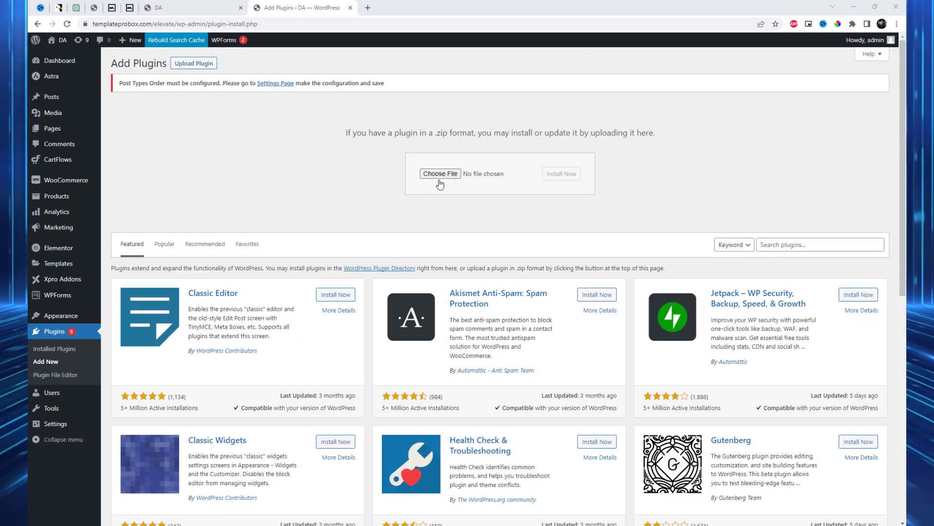
{"action": "left_click", "coordinate": [166, 89]}
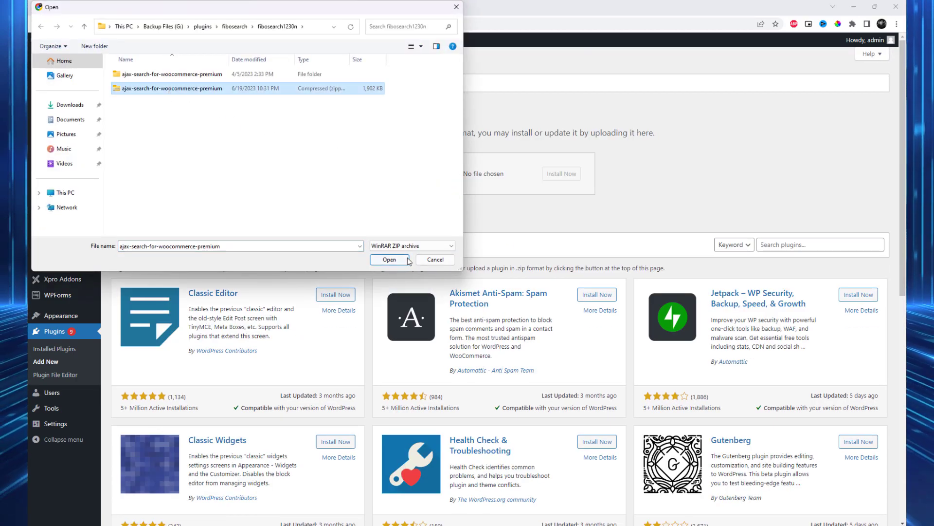
{"action": "left_click", "coordinate": [389, 259]}
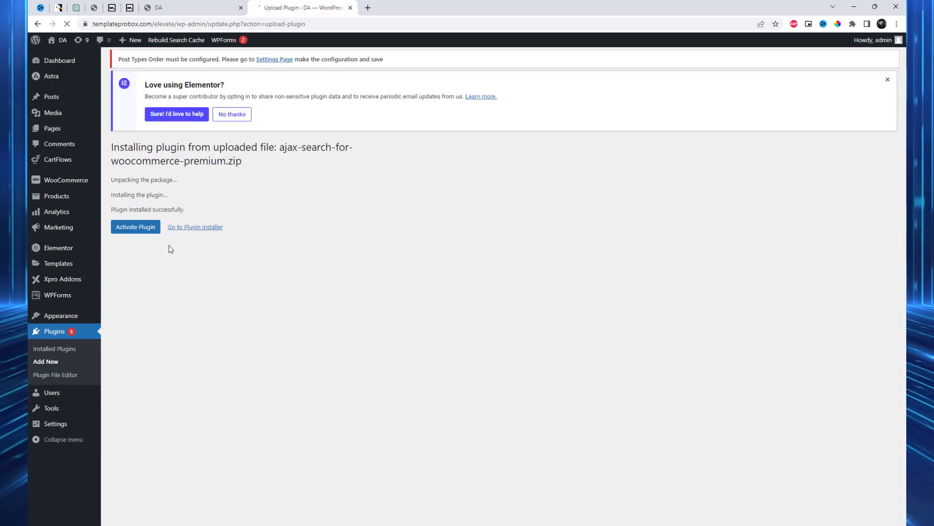
{"action": "left_click", "coordinate": [141, 228]}
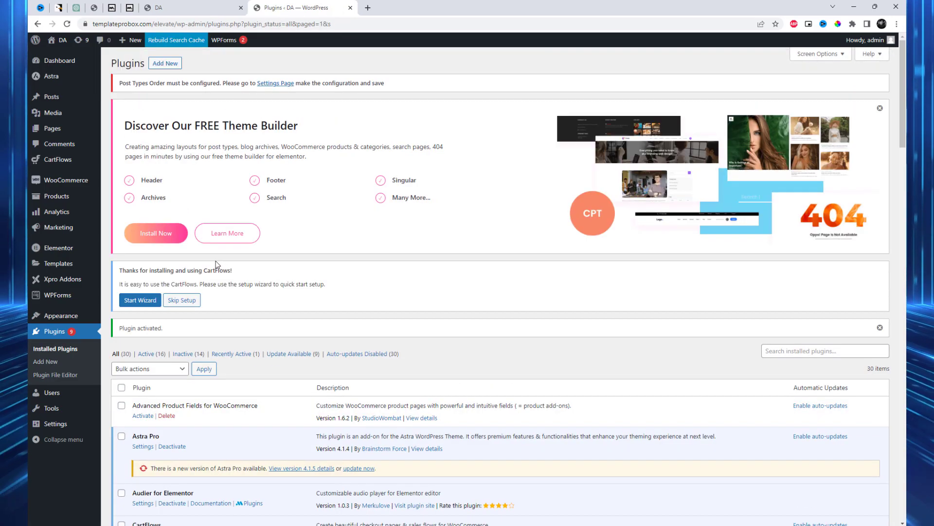
Open the Starting section of WooCommerce's FiboSearch settings and switch off replacement of the theme's search bars
{"action": "mouse_move", "coordinate": [73, 181]}
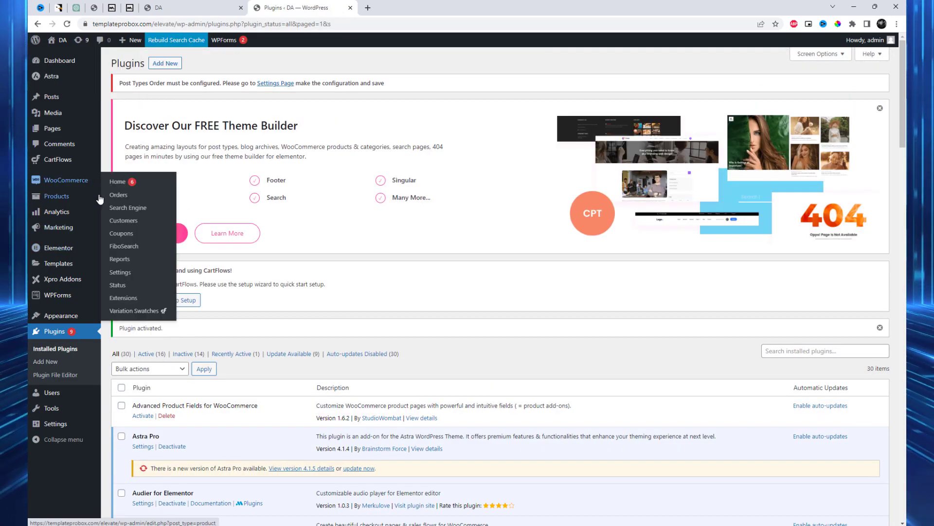
{"action": "left_click", "coordinate": [129, 249]}
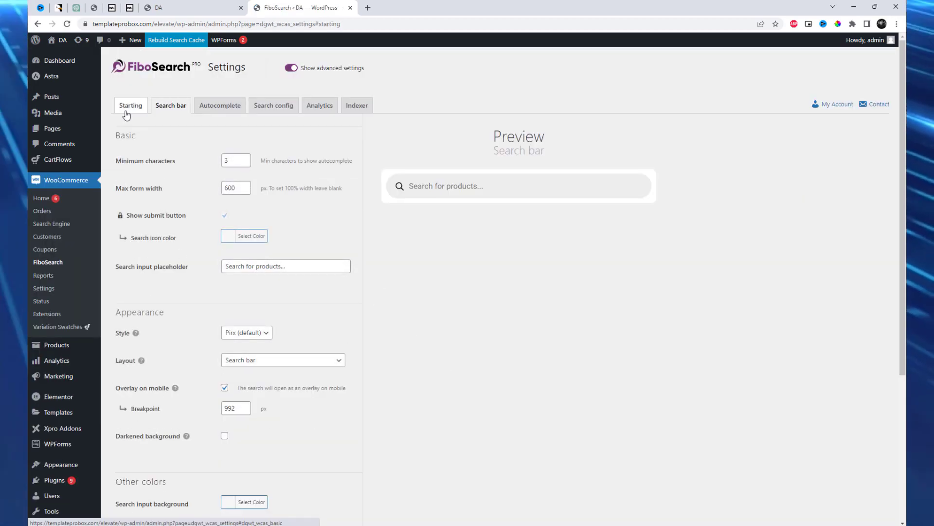
{"action": "left_click", "coordinate": [130, 105]}
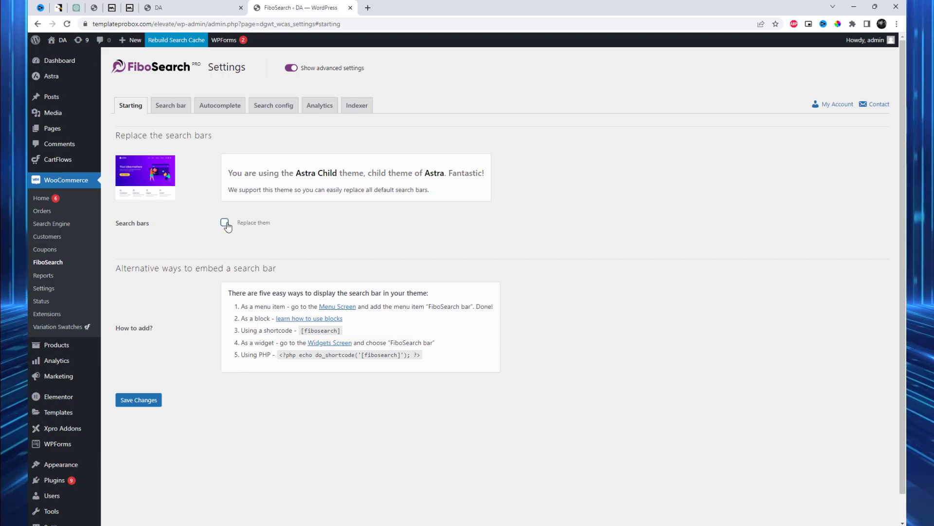
{"action": "triple_click", "coordinate": [189, 136]}
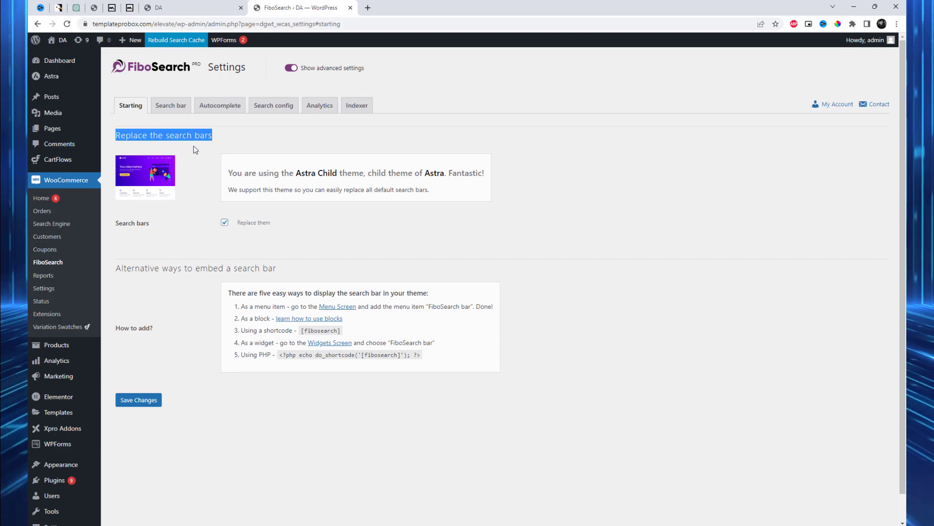
{"action": "left_click", "coordinate": [224, 223]}
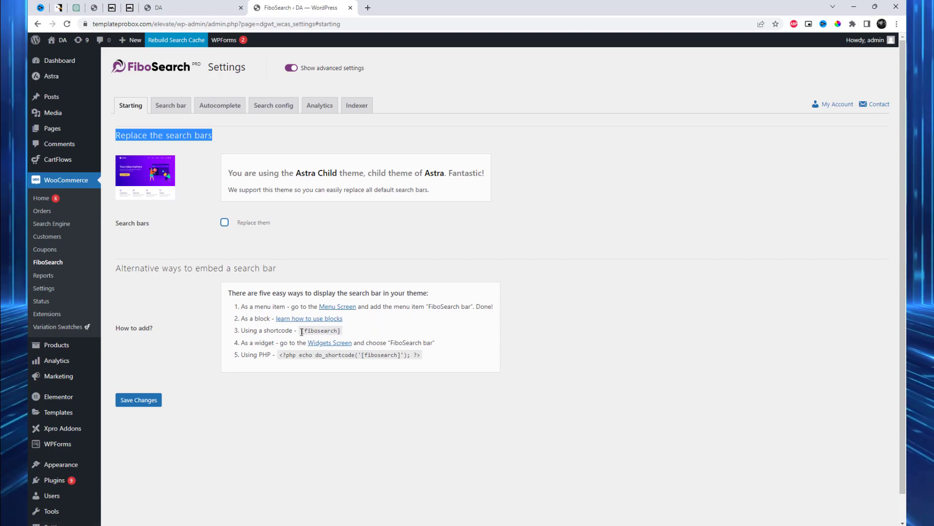
Copy the [fibosearch] shortcode from the alternative ways to embed a search bar
{"action": "left_click_drag", "start_coordinate": [302, 332], "coordinate": [319, 332]}
{"action": "right_click", "coordinate": [327, 332]}
{"action": "left_click", "coordinate": [349, 343]}
{"action": "left_click_drag", "start_coordinate": [281, 352], "coordinate": [436, 356]}
{"action": "left_click", "coordinate": [444, 357]}
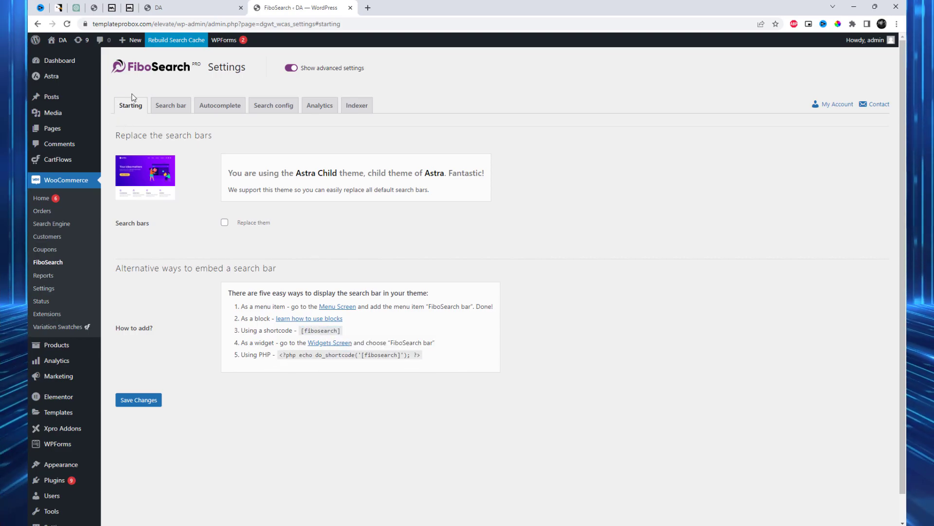
Open the store homepage for editing with Elementor in a separate browser tab
{"action": "left_click", "coordinate": [174, 8]}
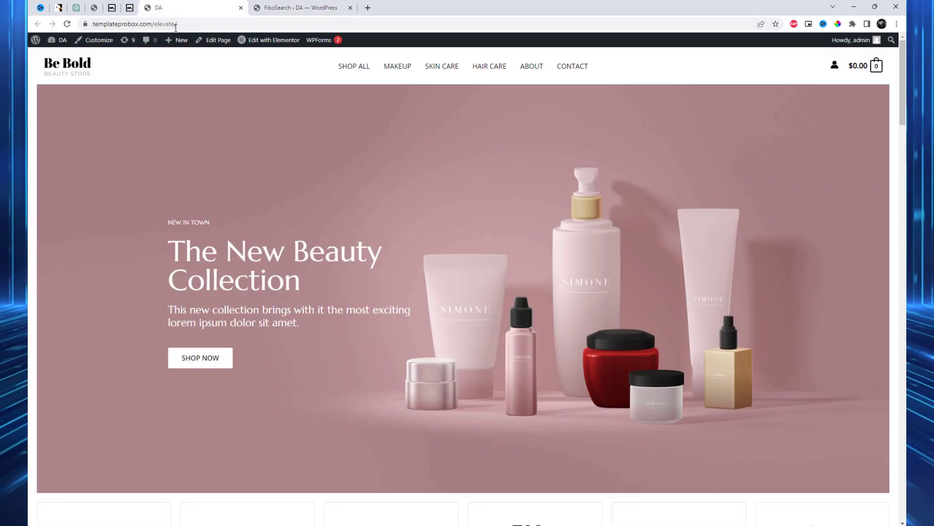
{"action": "right_click", "coordinate": [263, 39]}
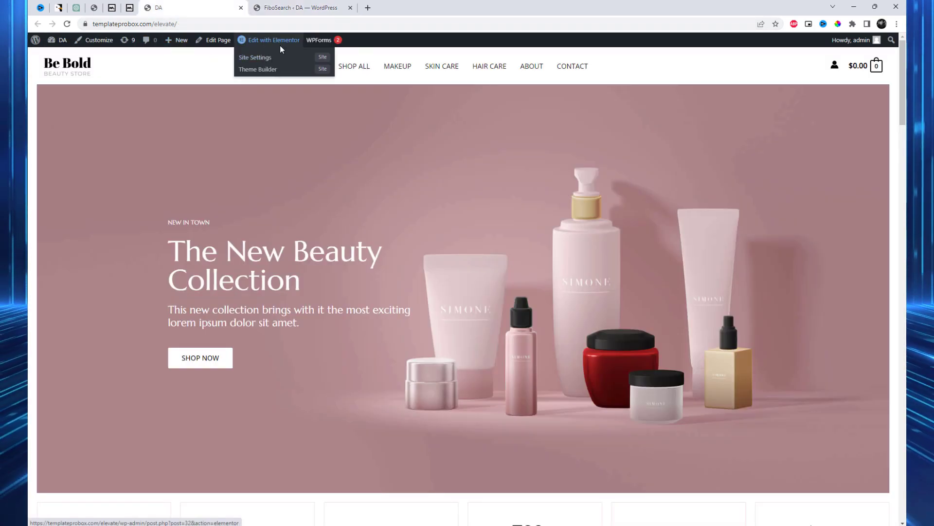
{"action": "left_click", "coordinate": [280, 46]}
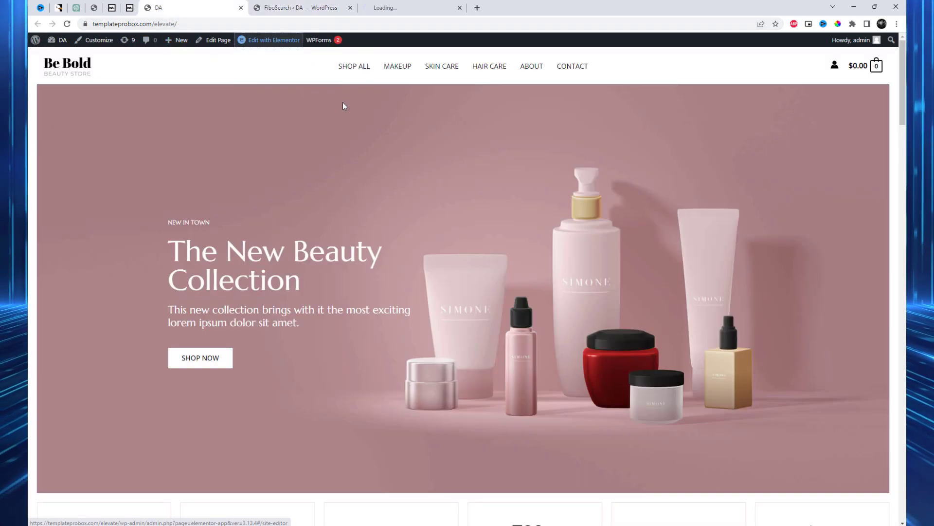
{"action": "left_click", "coordinate": [385, 6]}
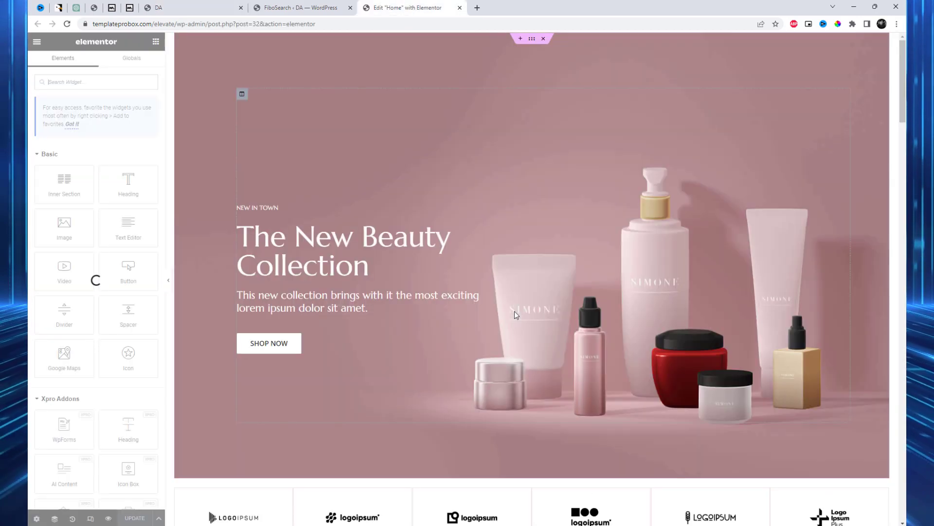
Add a single-column section between the brand logos and the Trending Now heading
{"action": "scroll", "coordinate": [534, 319], "scroll_direction": "down", "scroll_amount": 15}
{"action": "scroll", "coordinate": [602, 293], "scroll_direction": "up", "scroll_amount": 5}
{"action": "scroll", "coordinate": [602, 292], "scroll_direction": "up", "scroll_amount": 3}
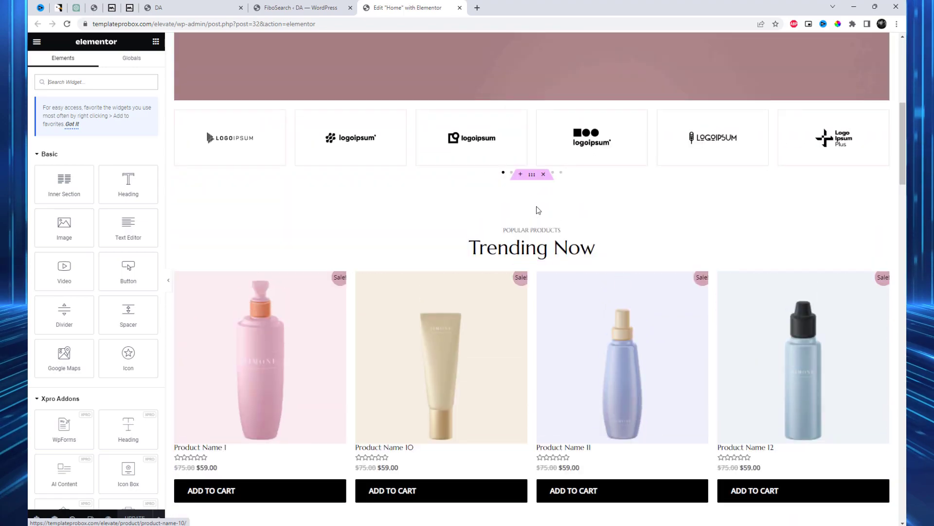
{"action": "left_click", "coordinate": [521, 174]}
{"action": "left_click", "coordinate": [501, 217]}
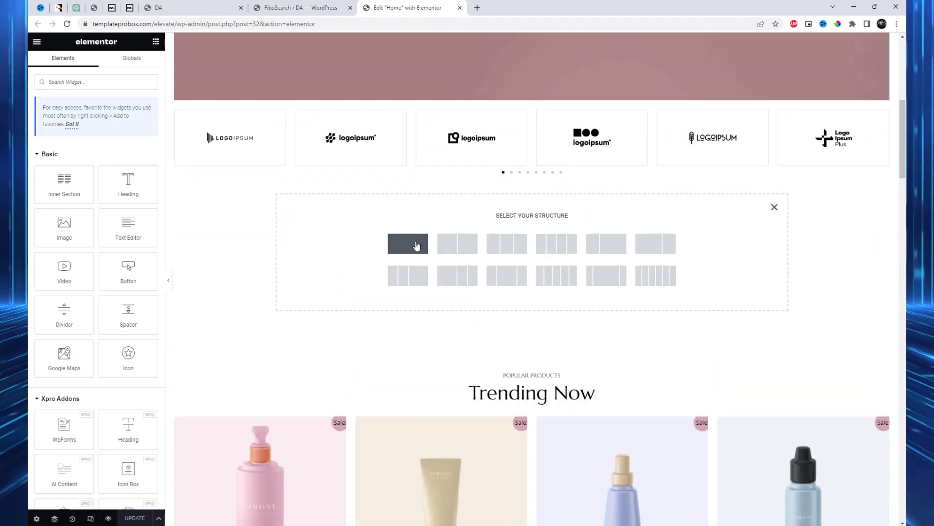
{"action": "left_click", "coordinate": [408, 243]}
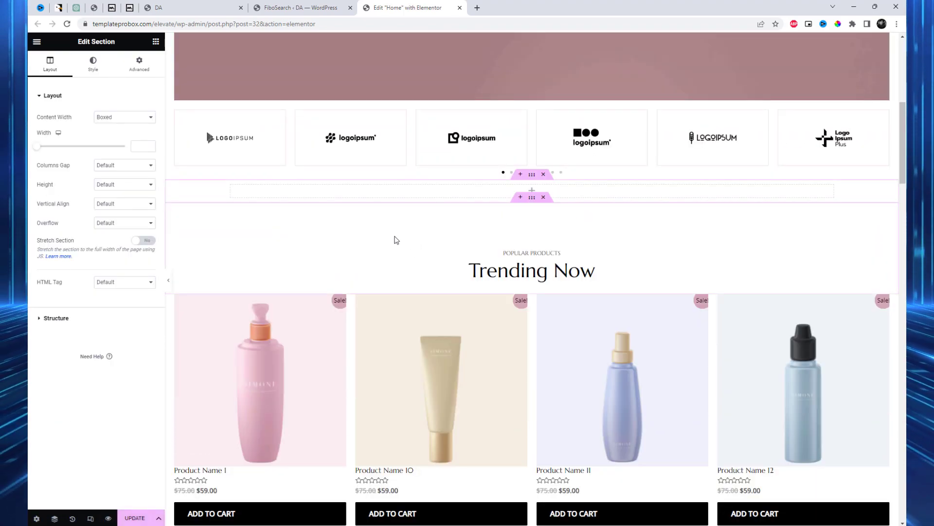
Embed the [fibosearch] shortcode in the new section with a Shortcode widget, update the page and check the live homepage
{"action": "left_click", "coordinate": [532, 190]}
{"action": "type", "text": "shor"}
{"action": "left_click_drag", "start_coordinate": [64, 166], "coordinate": [465, 194]}
{"action": "left_click", "coordinate": [102, 168]}
{"action": "type", "text": "[fibosearch]"}
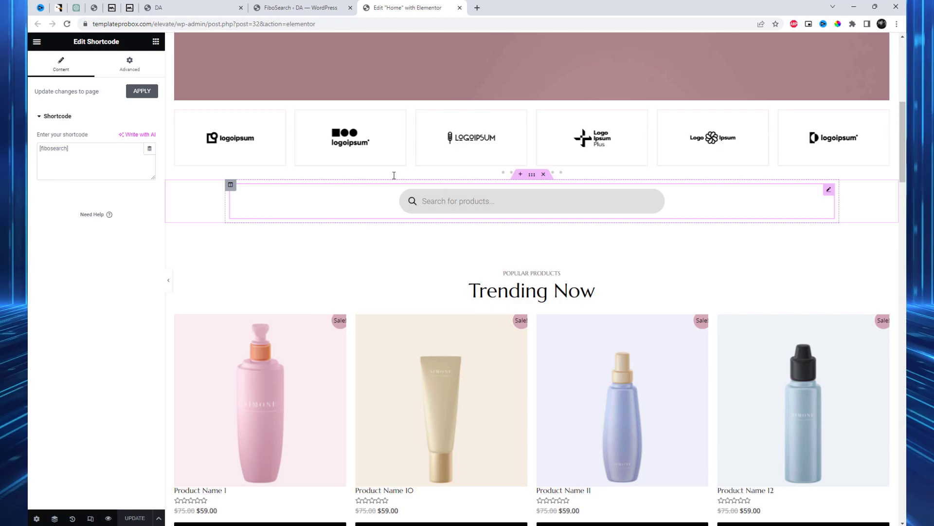
{"action": "left_click", "coordinate": [190, 7]}
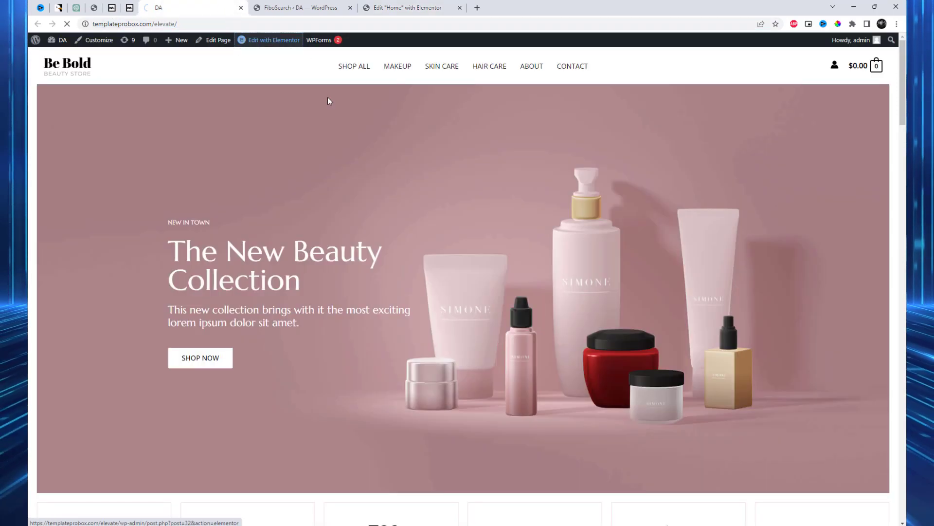
{"action": "scroll", "coordinate": [472, 275], "scroll_direction": "down", "scroll_amount": 9}
In FiboSearch's Search bar settings, set the minimum characters to 5 and the search icon color to #303030
{"action": "left_click", "coordinate": [287, 10]}
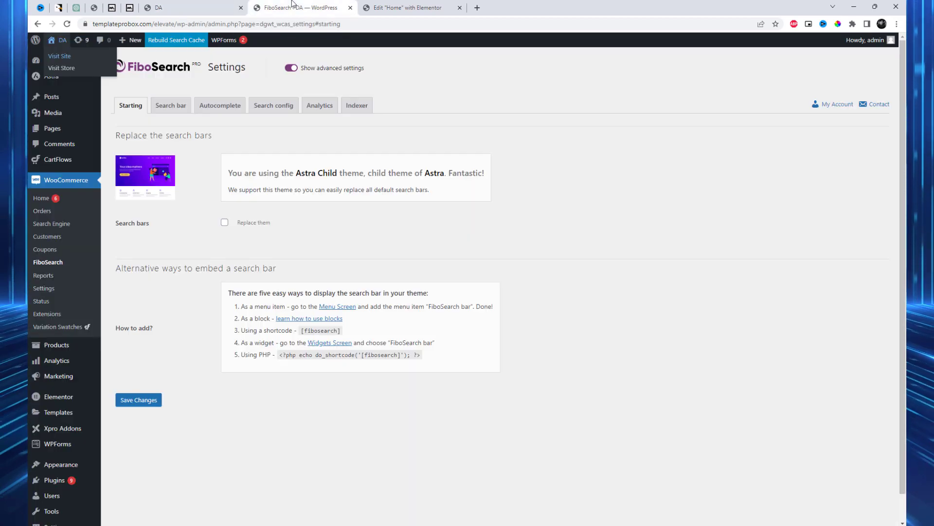
{"action": "left_click", "coordinate": [168, 113]}
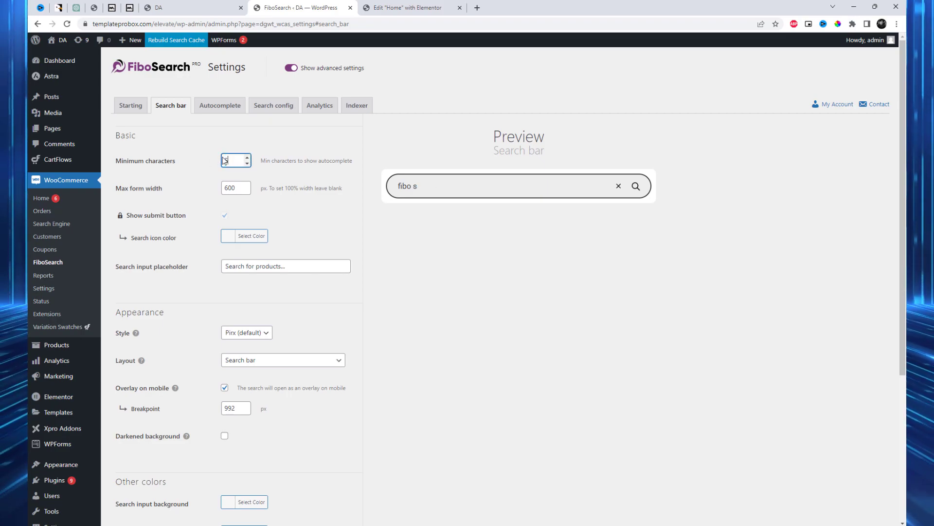
{"action": "left_click", "coordinate": [345, 246]}
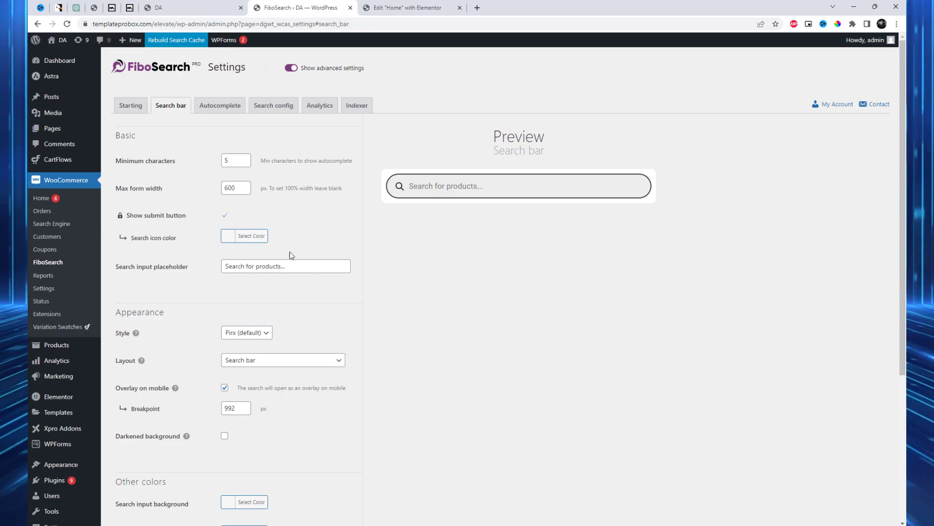
{"action": "left_click", "coordinate": [225, 239]}
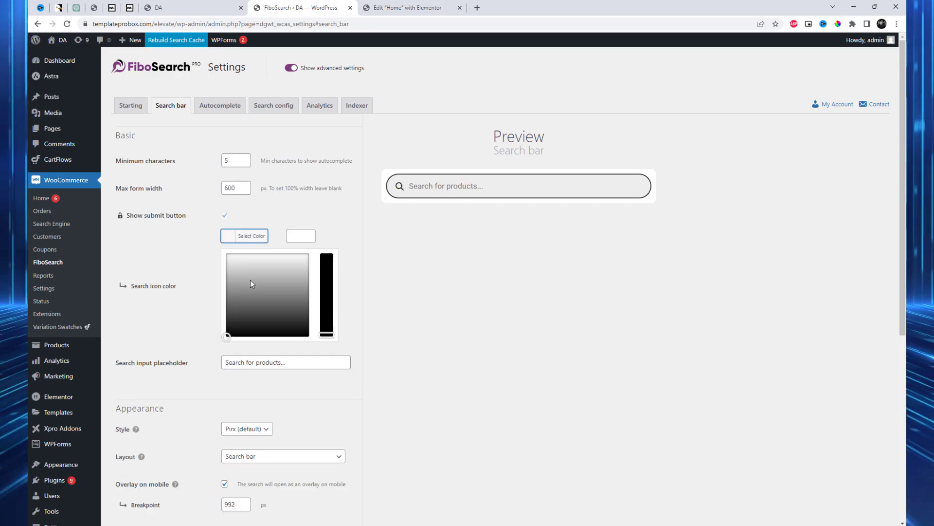
{"action": "mouse_move", "coordinate": [293, 305]}
{"action": "left_mouse_down"}
{"action": "mouse_move", "coordinate": [296, 328]}
{"action": "mouse_move", "coordinate": [294, 254]}
{"action": "mouse_move", "coordinate": [281, 319]}
{"action": "left_mouse_up"}
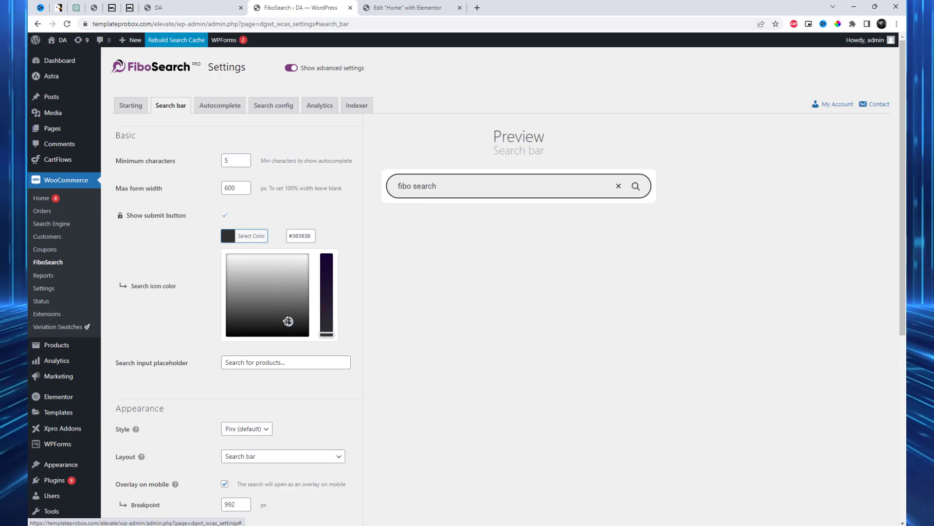
Change the search input placeholder to "Search for our products..."
{"action": "left_click", "coordinate": [225, 220]}
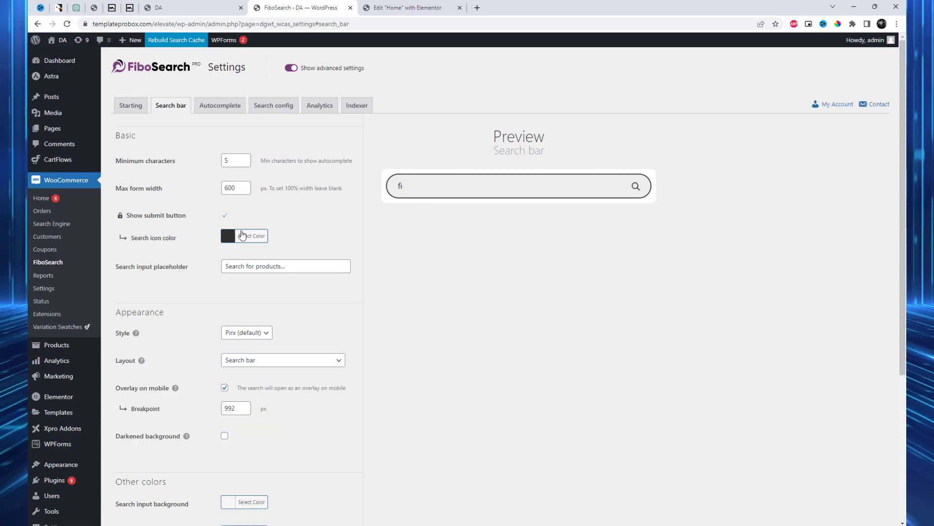
{"action": "left_click", "coordinate": [259, 268]}
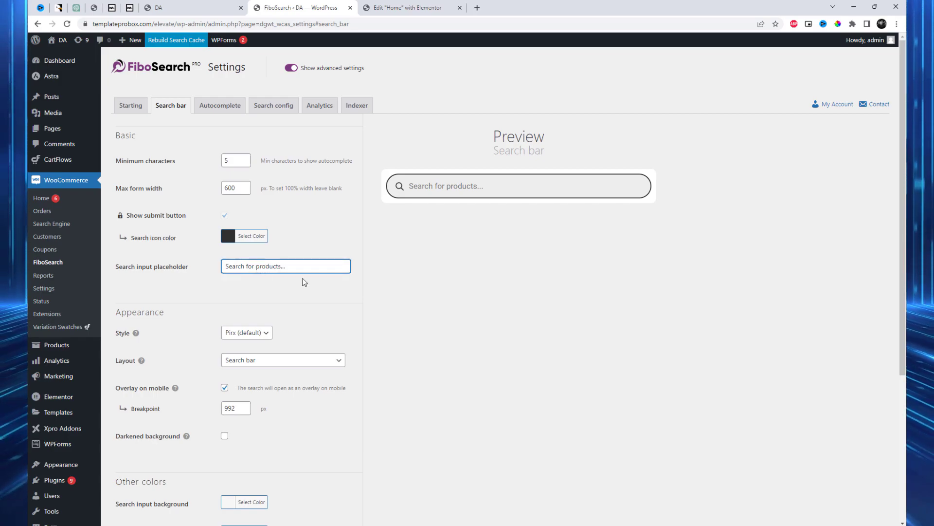
{"action": "scroll", "coordinate": [308, 280], "scroll_direction": "down", "scroll_amount": 2}
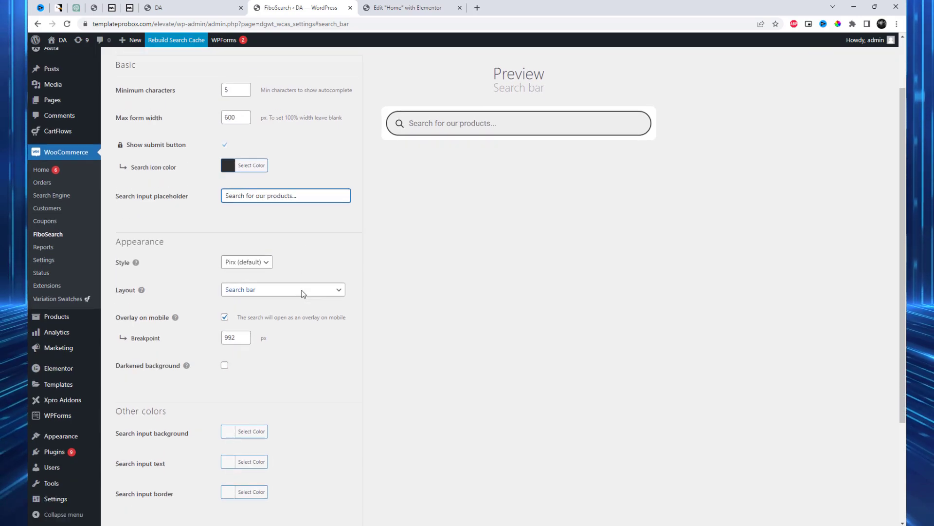
Try the Solaris style for the search bar and return to the Pirx (default) style
{"action": "left_click", "coordinate": [246, 256]}
{"action": "key", "text": "Down"}
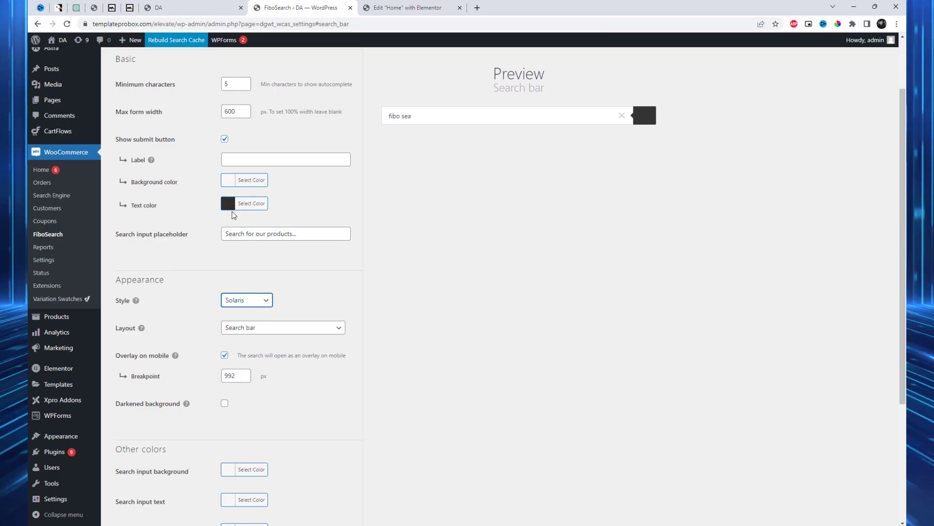
{"action": "left_click", "coordinate": [228, 203]}
{"action": "left_click", "coordinate": [228, 203]}
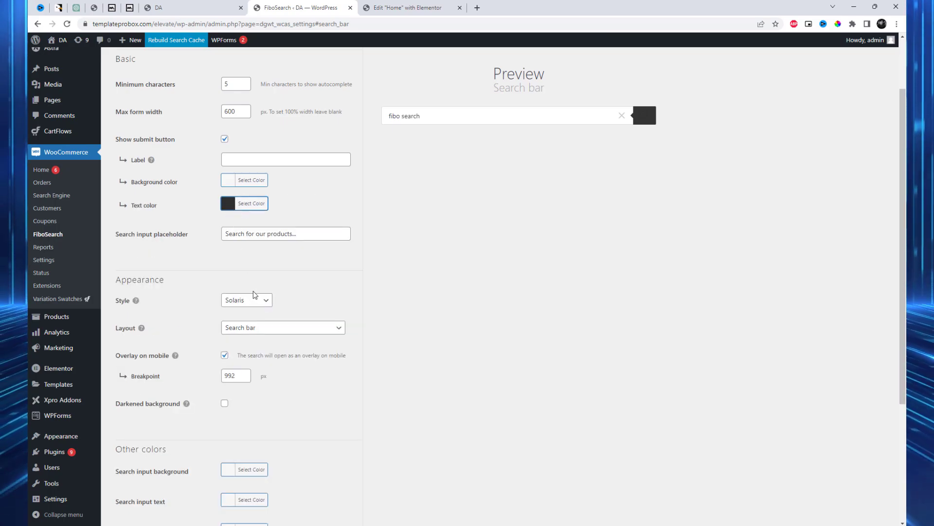
{"action": "left_click", "coordinate": [256, 299]}
{"action": "left_click", "coordinate": [245, 312]}
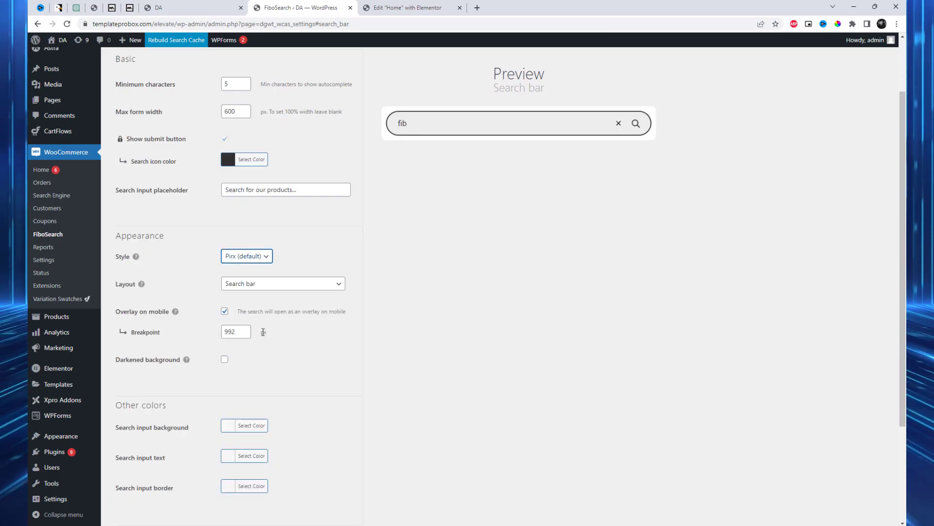
Try the Search icon, icon-on-mobile with search bar on desktop, and icon-on-desktop with search bar on mobile layouts
{"action": "left_click", "coordinate": [267, 284]}
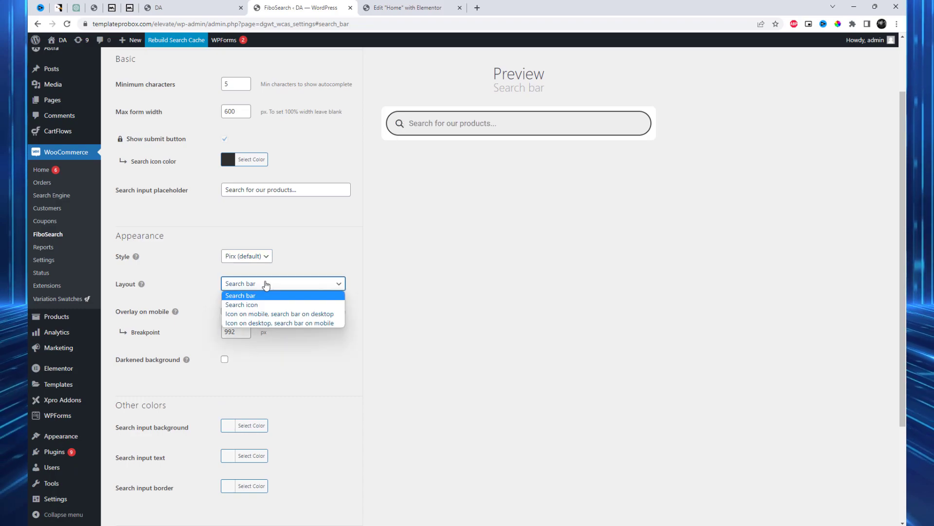
{"action": "left_click", "coordinate": [265, 305]}
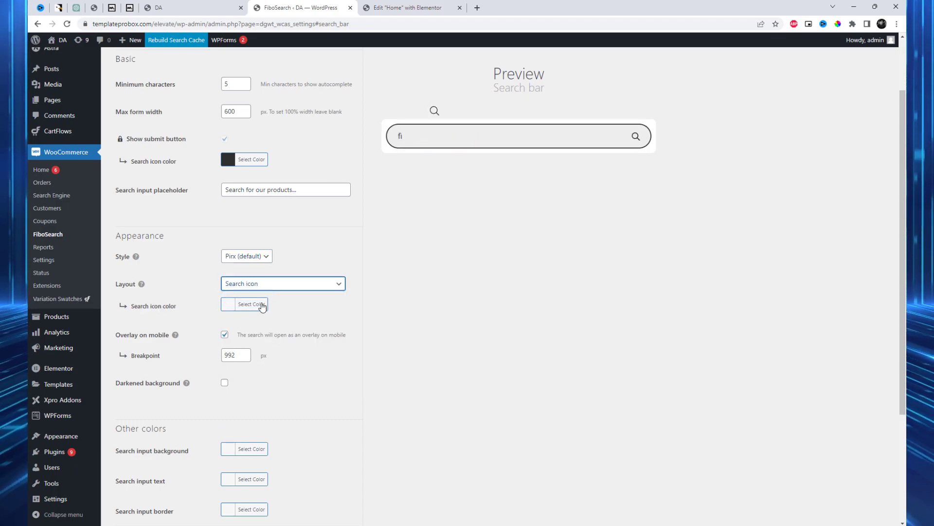
{"action": "left_click", "coordinate": [269, 287]}
{"action": "left_click", "coordinate": [261, 316]}
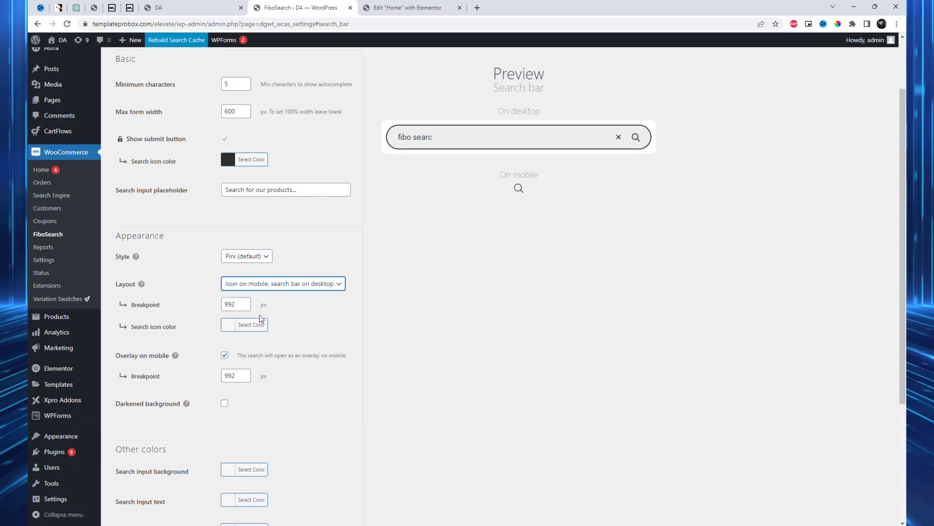
{"action": "left_click", "coordinate": [273, 289]}
{"action": "left_click", "coordinate": [267, 326]}
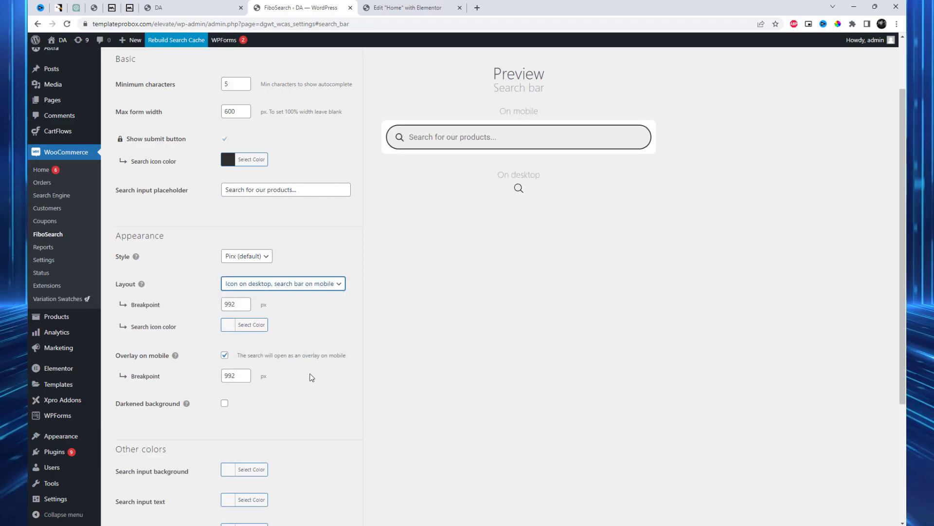
Set the search layout to Search icon and the Overlay on mobile breakpoint to 786 px
{"action": "left_click", "coordinate": [299, 355]}
{"action": "left_click", "coordinate": [274, 291]}
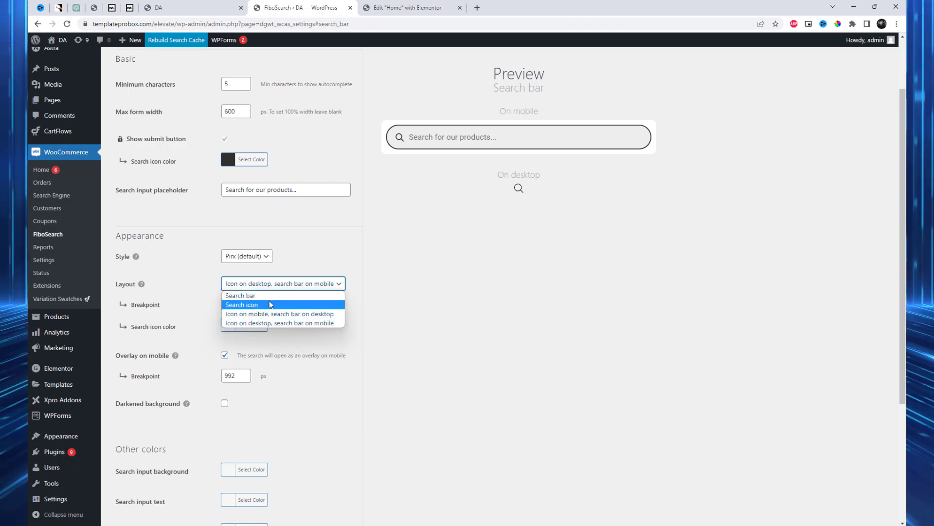
{"action": "left_click", "coordinate": [270, 294]}
{"action": "left_click", "coordinate": [307, 387]}
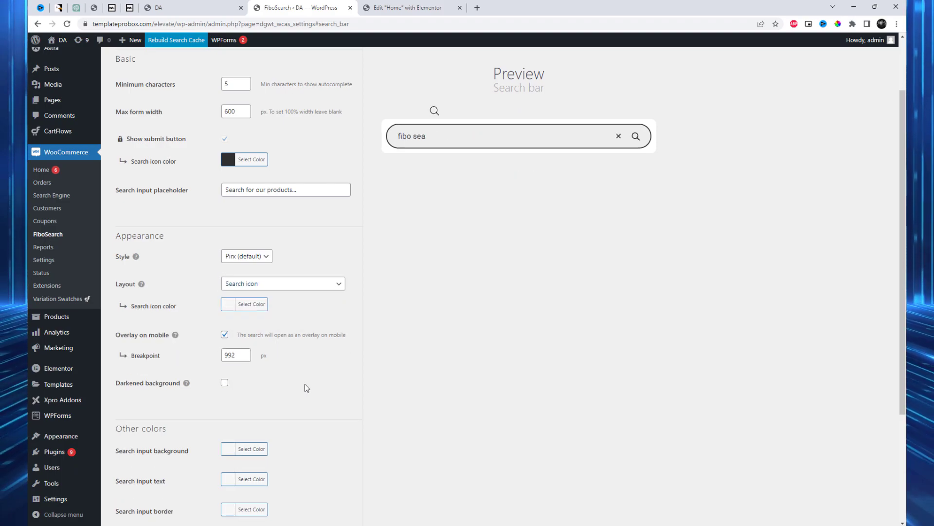
{"action": "scroll", "coordinate": [258, 307], "scroll_direction": "down", "scroll_amount": 2}
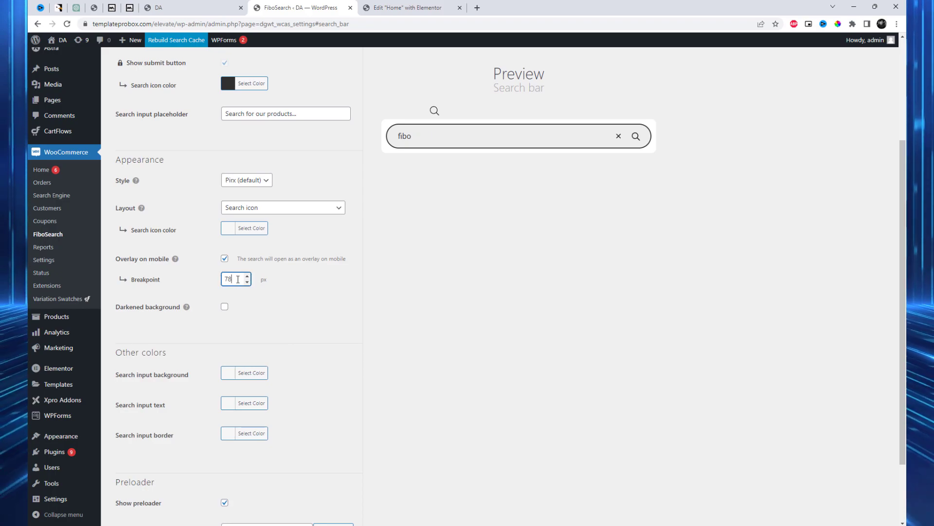
{"action": "scroll", "coordinate": [239, 299], "scroll_direction": "down", "scroll_amount": 2}
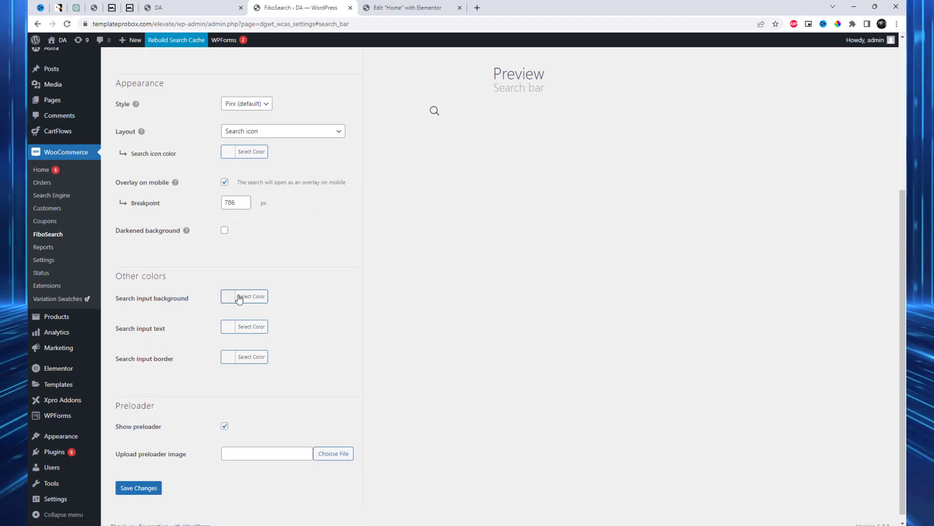
Try light gray #f4f4f4 as the search input background color
{"action": "scroll", "coordinate": [321, 325], "scroll_direction": "up", "scroll_amount": 2}
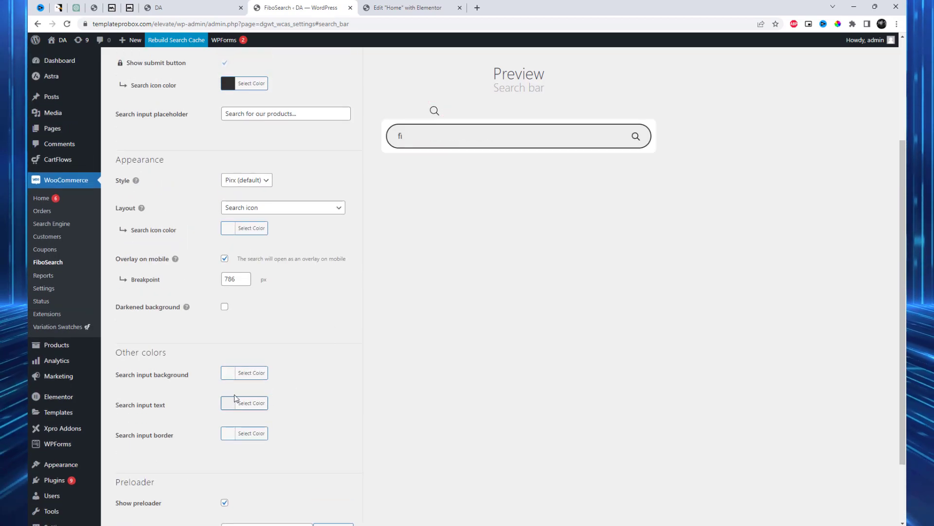
{"action": "left_click", "coordinate": [229, 376]}
{"action": "mouse_move", "coordinate": [265, 408]}
{"action": "left_mouse_down"}
{"action": "mouse_move", "coordinate": [267, 423]}
{"action": "mouse_move", "coordinate": [274, 394]}
{"action": "left_mouse_up"}
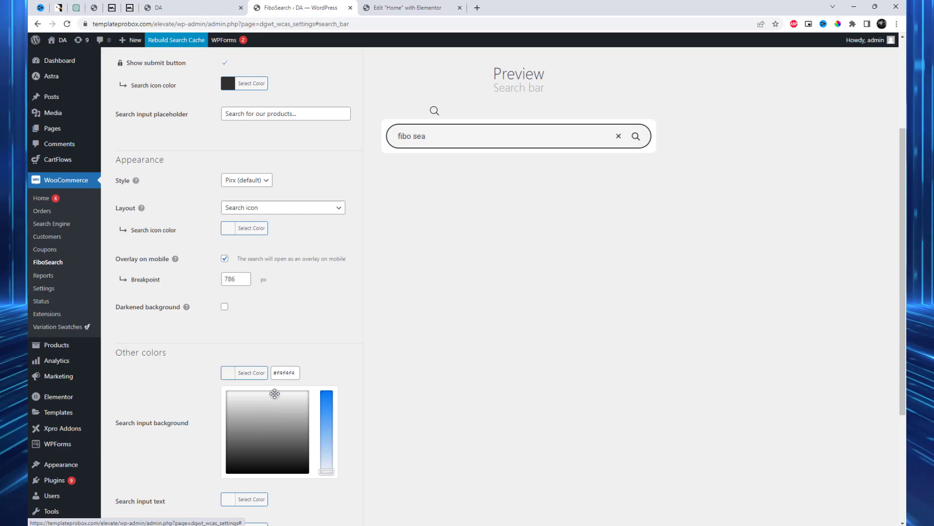
Check the color scheme of the live store homepage and return to the FiboSearch settings
{"action": "left_click", "coordinate": [226, 6]}
{"action": "scroll", "coordinate": [372, 140], "scroll_direction": "up", "scroll_amount": 9}
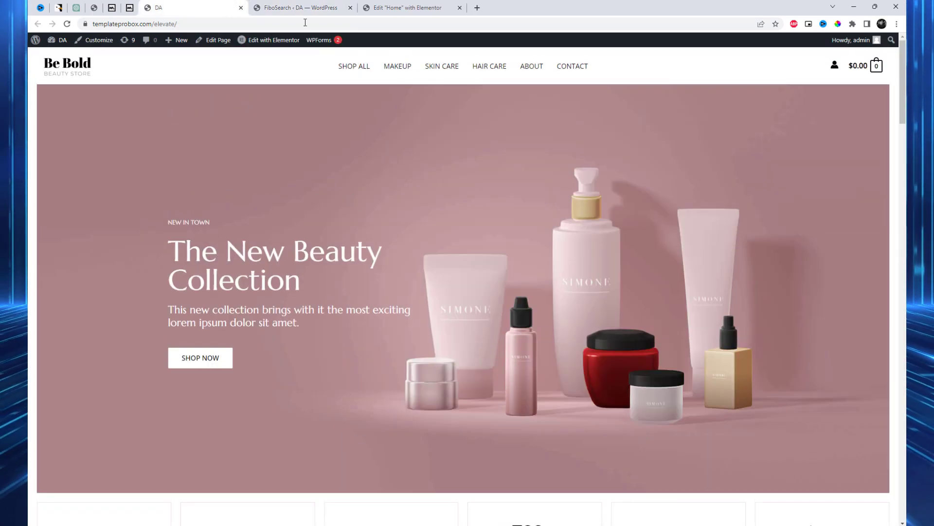
{"action": "left_click", "coordinate": [296, 5]}
Try dark red #4c0707 as the search input background color
{"action": "left_click", "coordinate": [233, 379]}
{"action": "left_click", "coordinate": [230, 376]}
{"action": "scroll", "coordinate": [311, 438], "scroll_direction": "down", "scroll_amount": 1}
{"action": "scroll", "coordinate": [311, 439], "scroll_direction": "down", "scroll_amount": 1}
{"action": "left_click_drag", "start_coordinate": [326, 395], "coordinate": [327, 337]}
{"action": "left_click_drag", "start_coordinate": [258, 340], "coordinate": [208, 371]}
{"action": "left_click", "coordinate": [221, 322]}
{"action": "left_click", "coordinate": [231, 302]}
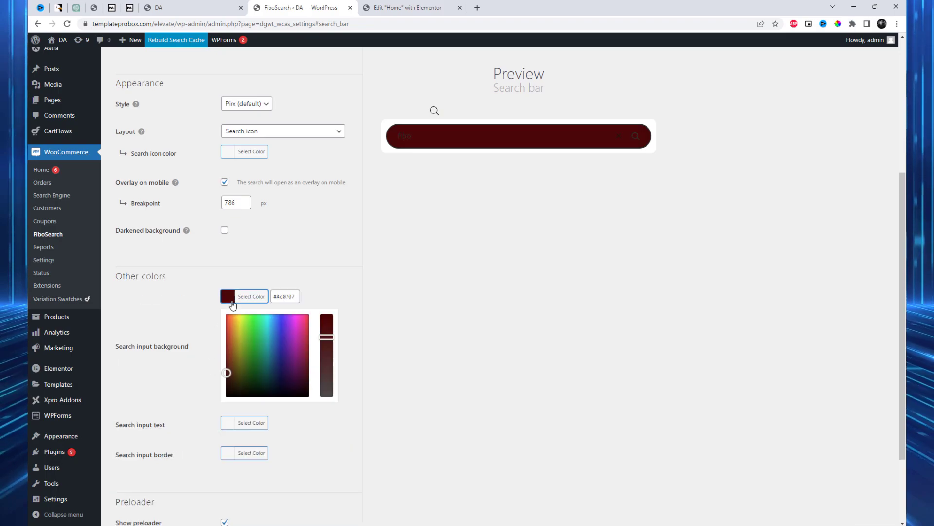
Set the search input background to a pale pink shade
{"action": "left_click_drag", "start_coordinate": [326, 339], "coordinate": [326, 358]}
{"action": "left_click_drag", "start_coordinate": [259, 357], "coordinate": [232, 286]}
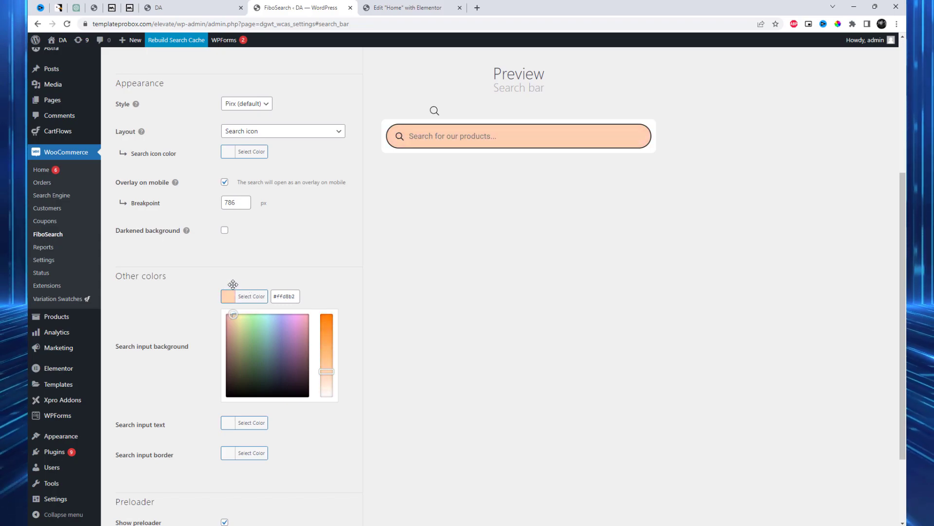
{"action": "left_click", "coordinate": [229, 294]}
{"action": "left_click", "coordinate": [229, 296]}
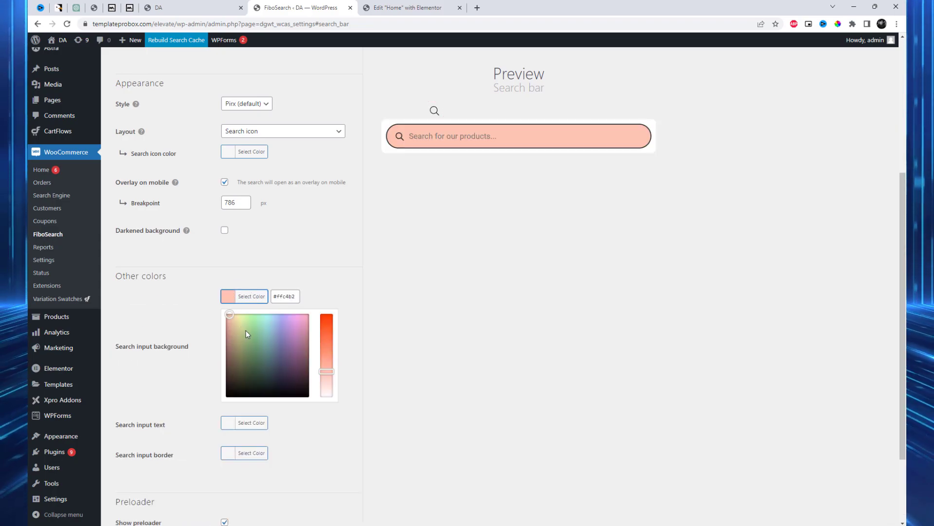
{"action": "left_click_drag", "start_coordinate": [328, 374], "coordinate": [329, 389]}
{"action": "left_click", "coordinate": [172, 324]}
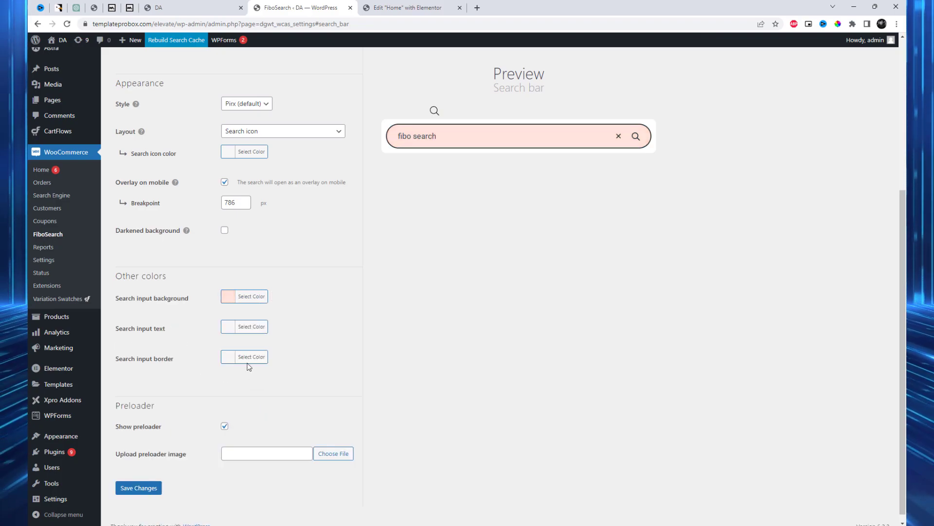
Set the search input text color to near-black #0a0a0a
{"action": "left_click", "coordinate": [229, 330]}
{"action": "left_click", "coordinate": [292, 426]}
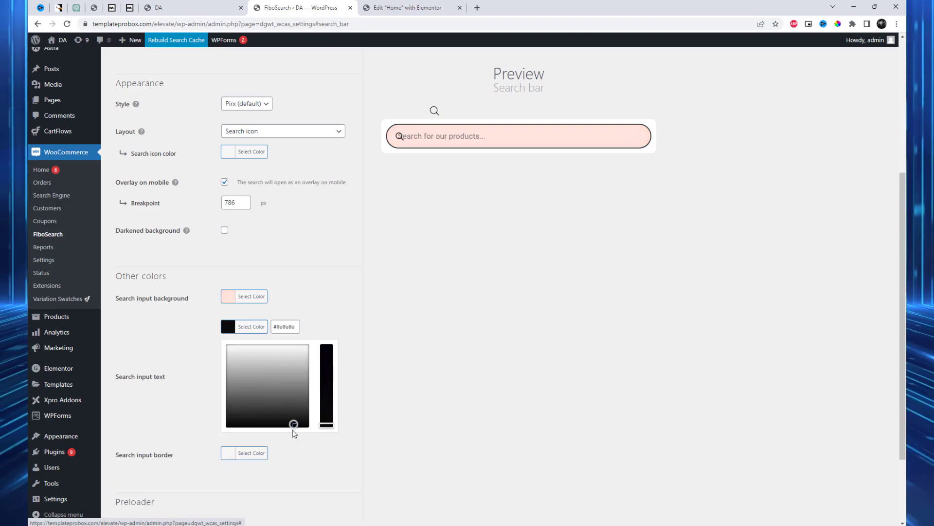
{"action": "left_click", "coordinate": [211, 387]}
Toggle the preloader off and back on, and save the Search bar settings
{"action": "scroll", "coordinate": [221, 418], "scroll_direction": "down", "scroll_amount": 1}
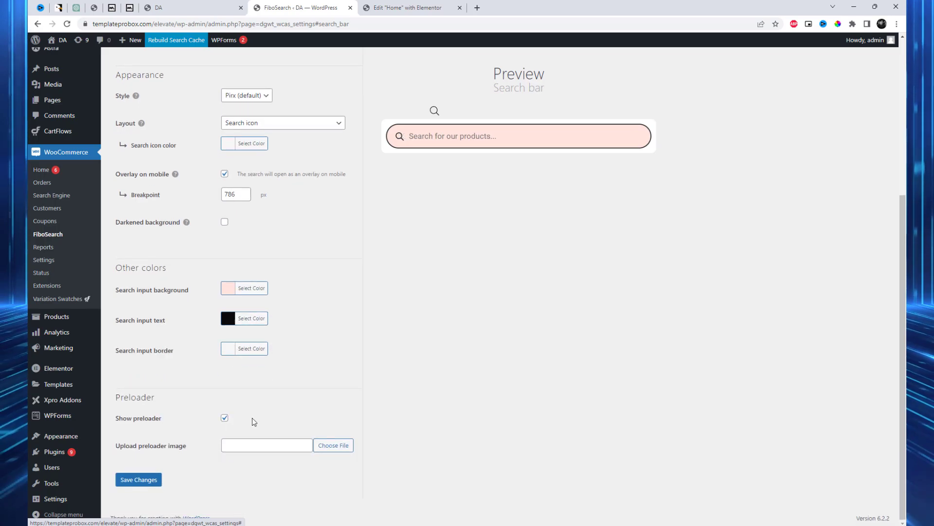
{"action": "left_click", "coordinate": [225, 422]}
{"action": "left_click", "coordinate": [226, 448]}
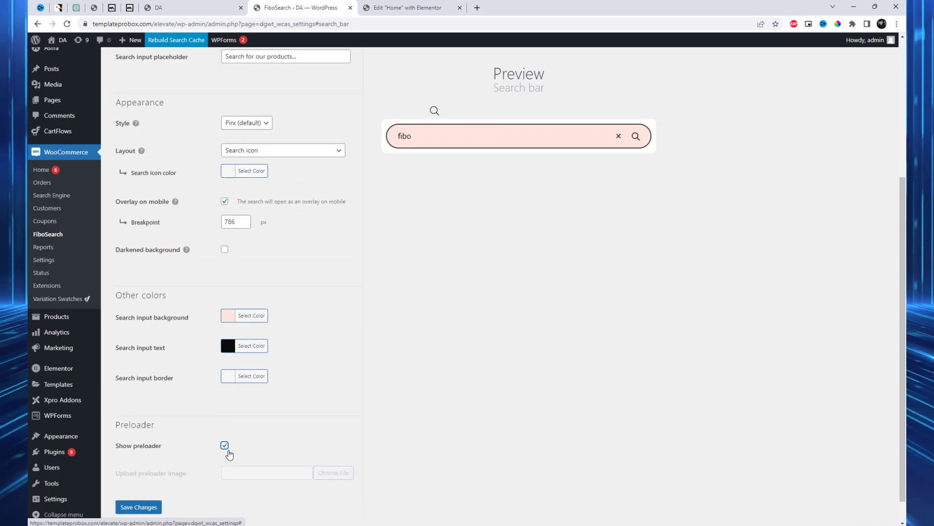
{"action": "scroll", "coordinate": [278, 477], "scroll_direction": "down", "scroll_amount": 1}
{"action": "left_click", "coordinate": [141, 480]}
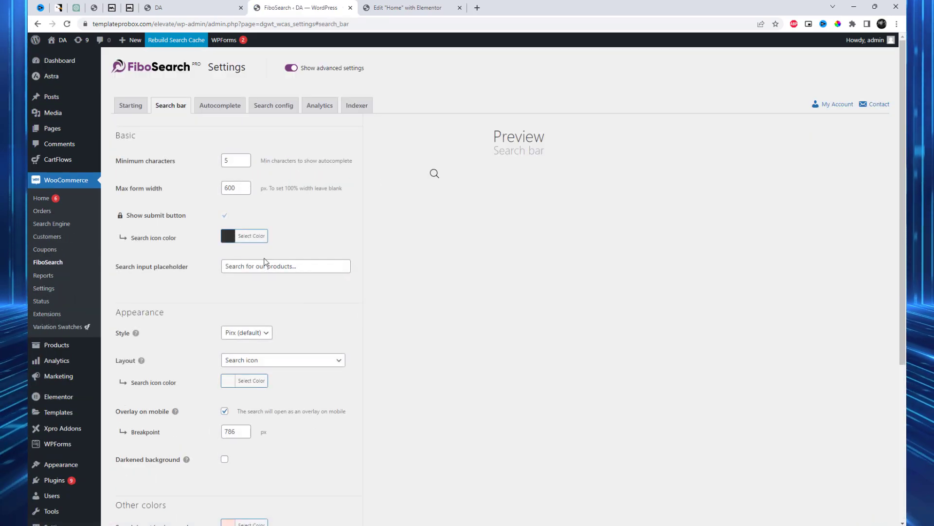
In the Autocomplete settings, turn off showing categories in the suggestions
{"action": "left_click", "coordinate": [220, 105]}
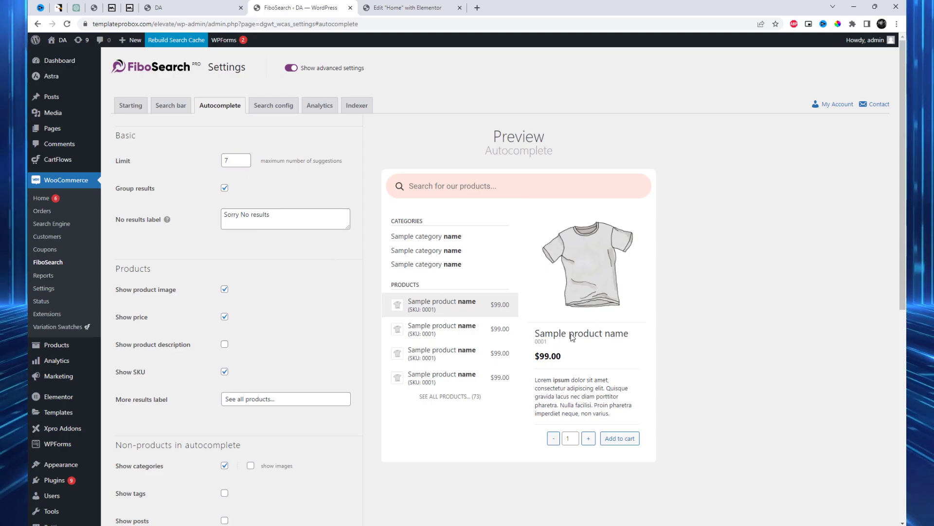
{"action": "scroll", "coordinate": [273, 264], "scroll_direction": "down", "scroll_amount": 2}
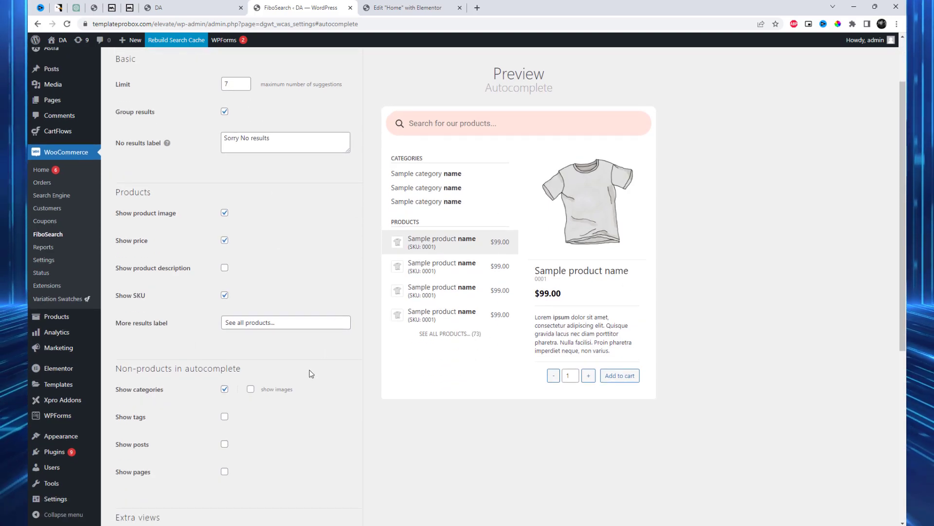
{"action": "left_click", "coordinate": [224, 389]}
Try showing tags, posts and pages in the autocomplete suggestions, turning each one off again
{"action": "left_click", "coordinate": [224, 417]}
{"action": "left_click", "coordinate": [225, 417]}
{"action": "left_click", "coordinate": [224, 444]}
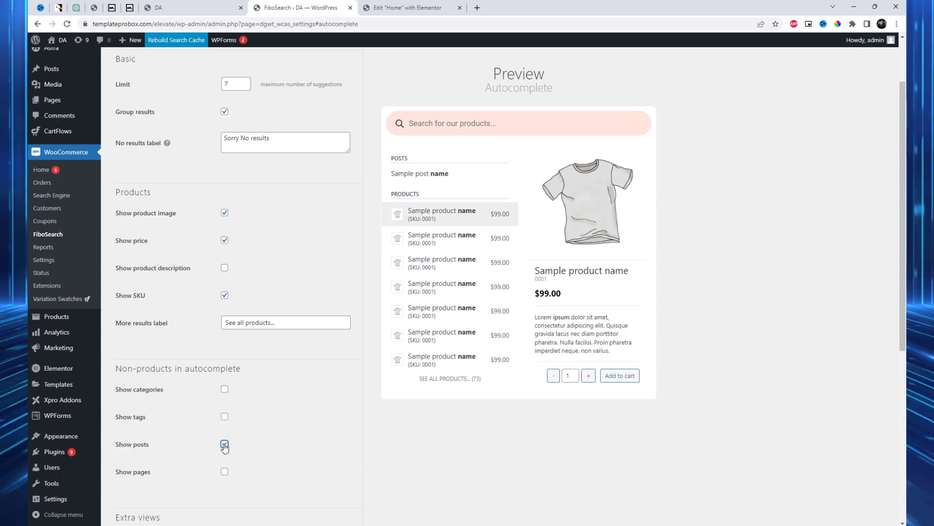
{"action": "left_click", "coordinate": [224, 444]}
{"action": "left_click", "coordinate": [224, 471]}
{"action": "left_click", "coordinate": [224, 471]}
Toggle the details panel off and back on, and the user search history on and back off
{"action": "scroll", "coordinate": [262, 440], "scroll_direction": "down", "scroll_amount": 5}
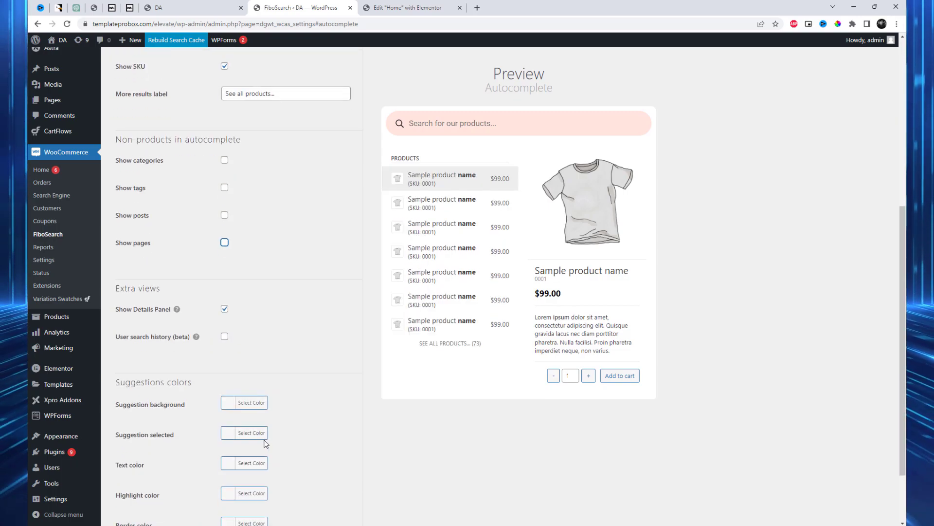
{"action": "left_click", "coordinate": [225, 310]}
{"action": "left_click", "coordinate": [225, 311]}
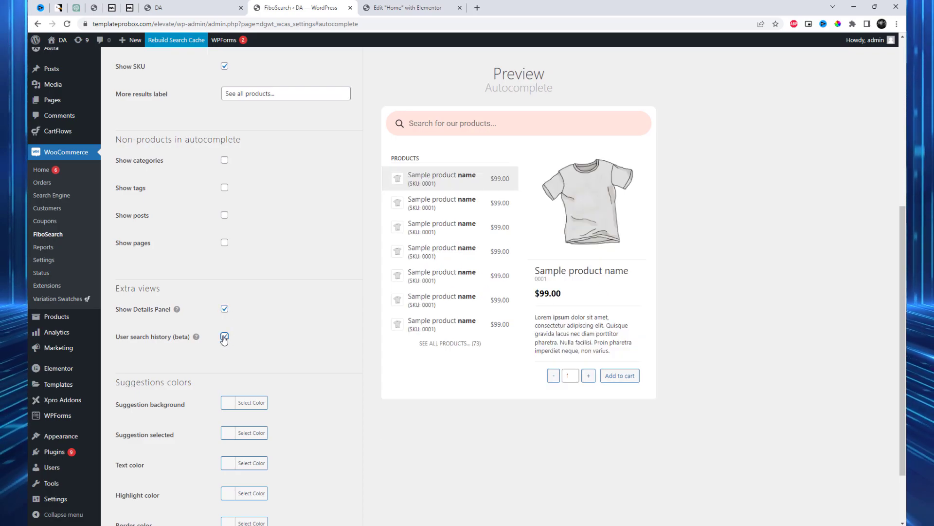
{"action": "scroll", "coordinate": [296, 372], "scroll_direction": "down", "scroll_amount": 2}
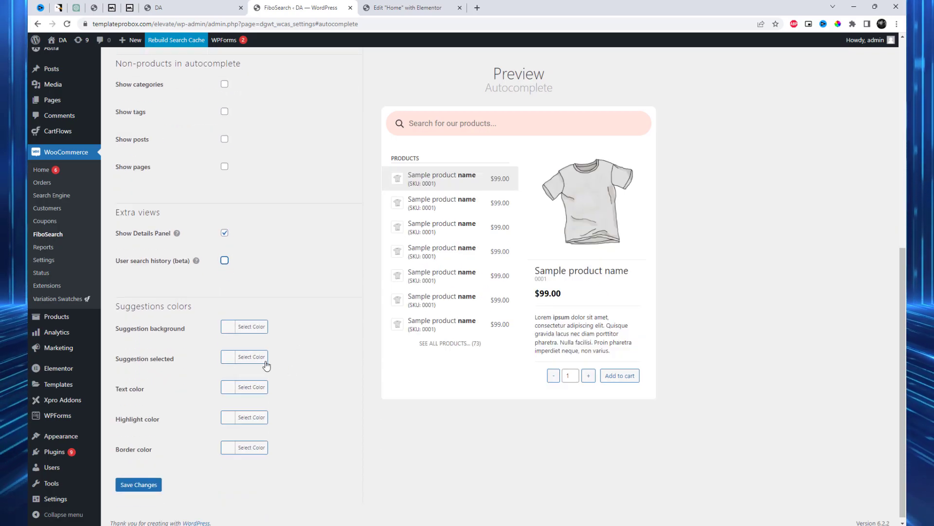
Set the suggestion background color to light gray #f7f7f7
{"action": "left_click", "coordinate": [230, 333]}
{"action": "mouse_move", "coordinate": [250, 381]}
{"action": "left_mouse_down"}
{"action": "mouse_move", "coordinate": [265, 388]}
{"action": "mouse_move", "coordinate": [278, 351]}
{"action": "mouse_move", "coordinate": [257, 349]}
{"action": "mouse_move", "coordinate": [269, 347]}
{"action": "left_mouse_up"}
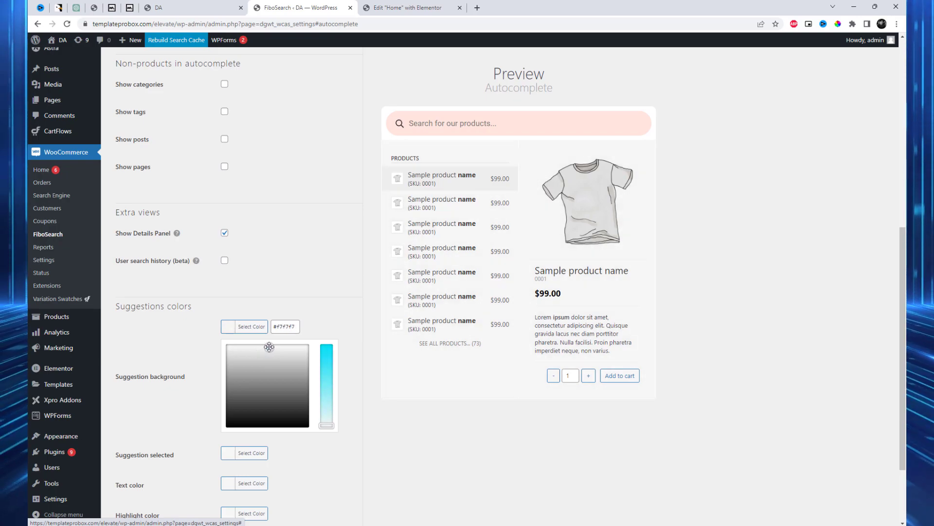
{"action": "left_click", "coordinate": [323, 250]}
Set the selected suggestion color to gray #d8d8d8
{"action": "scroll", "coordinate": [326, 378], "scroll_direction": "down", "scroll_amount": 1}
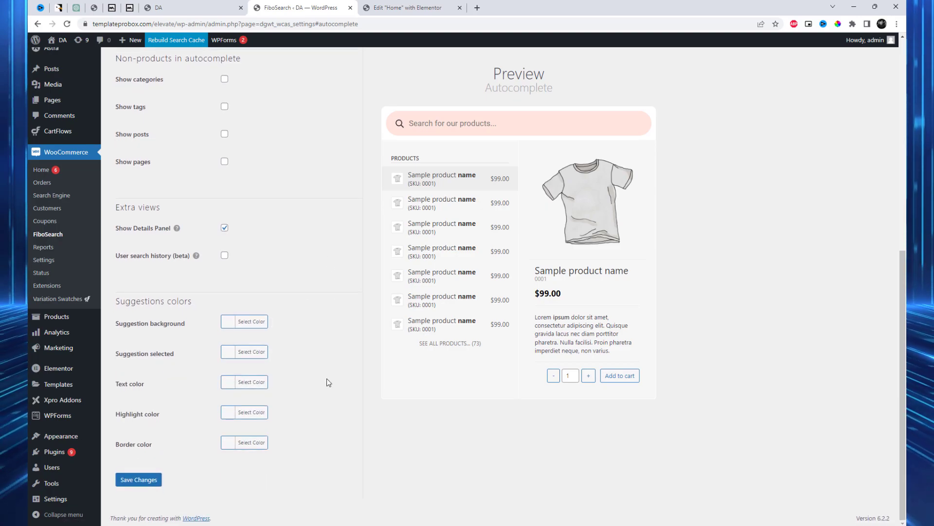
{"action": "left_click", "coordinate": [231, 358]}
{"action": "mouse_move", "coordinate": [269, 389]}
{"action": "left_mouse_down"}
{"action": "mouse_move", "coordinate": [254, 401]}
{"action": "mouse_move", "coordinate": [293, 402]}
{"action": "mouse_move", "coordinate": [291, 382]}
{"action": "left_mouse_up"}
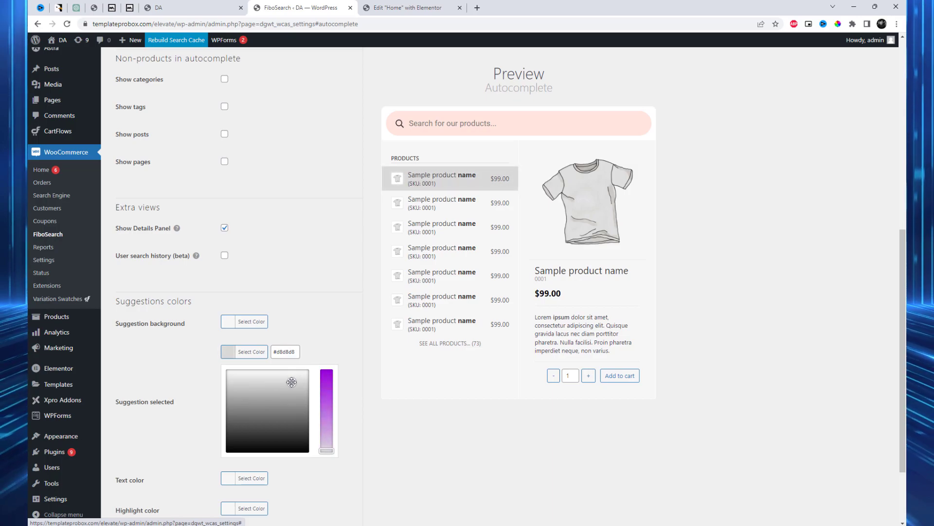
{"action": "left_click", "coordinate": [314, 320]}
Set the text color of the suggestions to a near-black shade
{"action": "left_click", "coordinate": [229, 382]}
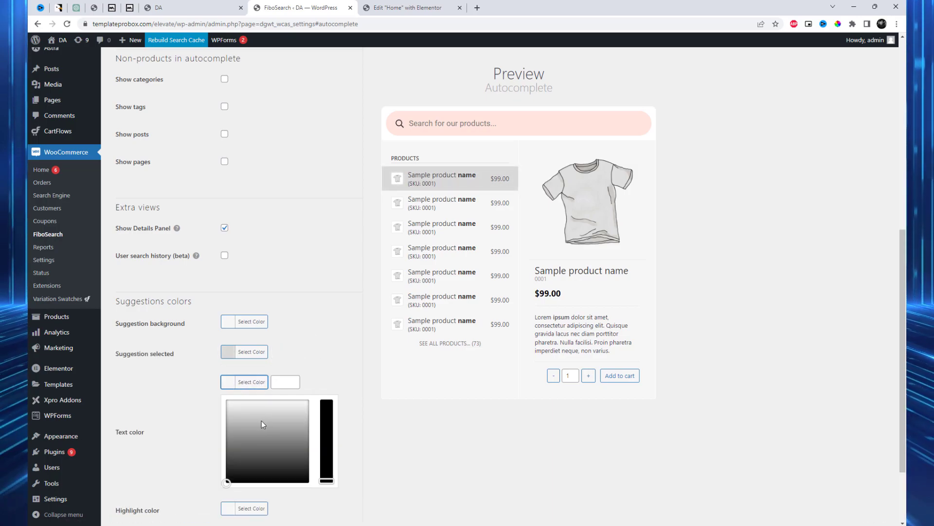
{"action": "left_click", "coordinate": [263, 421]}
{"action": "left_click_drag", "start_coordinate": [280, 430], "coordinate": [278, 465]}
{"action": "left_click", "coordinate": [190, 422]}
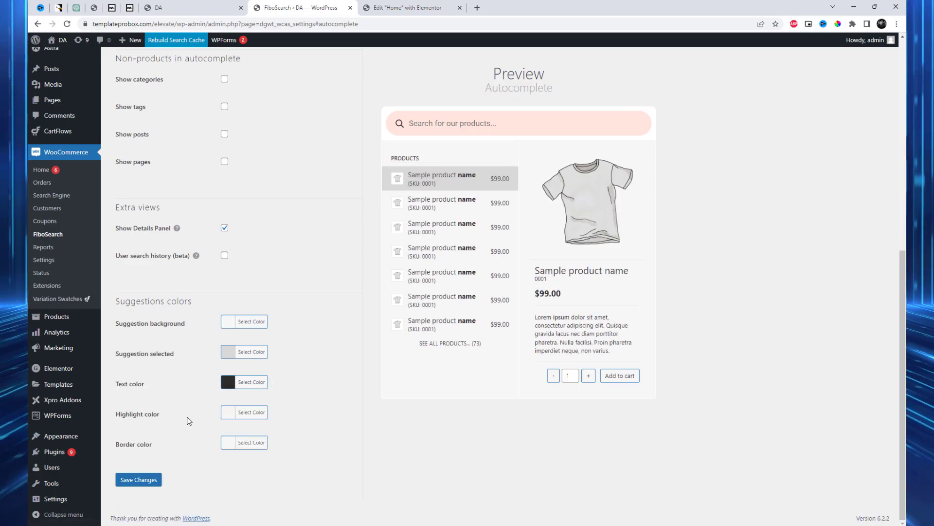
Set the border color of the suggestions to gray #c1c1c1
{"action": "left_click", "coordinate": [231, 443]}
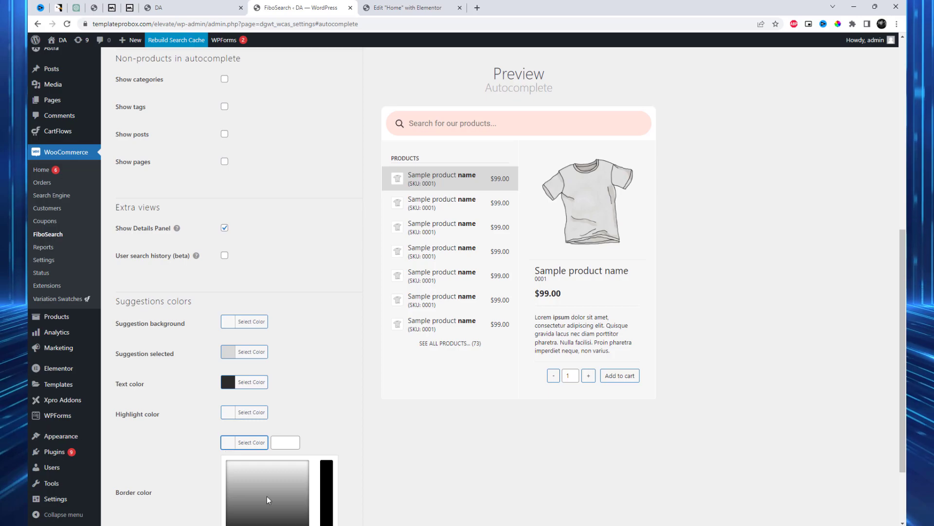
{"action": "left_click", "coordinate": [269, 490]}
{"action": "mouse_move", "coordinate": [269, 490]}
{"action": "left_mouse_down"}
{"action": "mouse_move", "coordinate": [263, 479]}
{"action": "mouse_move", "coordinate": [243, 480]}
{"action": "left_mouse_up"}
{"action": "left_click", "coordinate": [195, 442]}
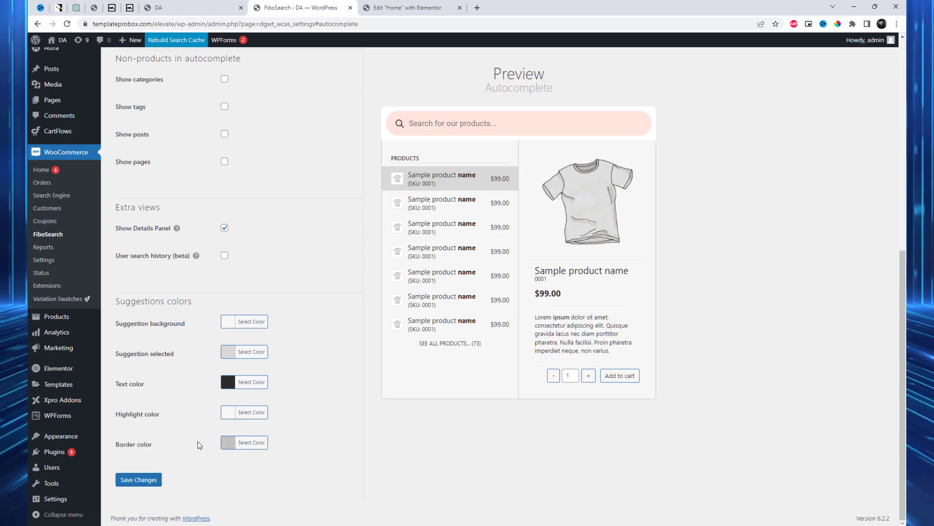
Change the no results label to "Sorry No results Found"
{"action": "scroll", "coordinate": [272, 354], "scroll_direction": "up", "scroll_amount": 8}
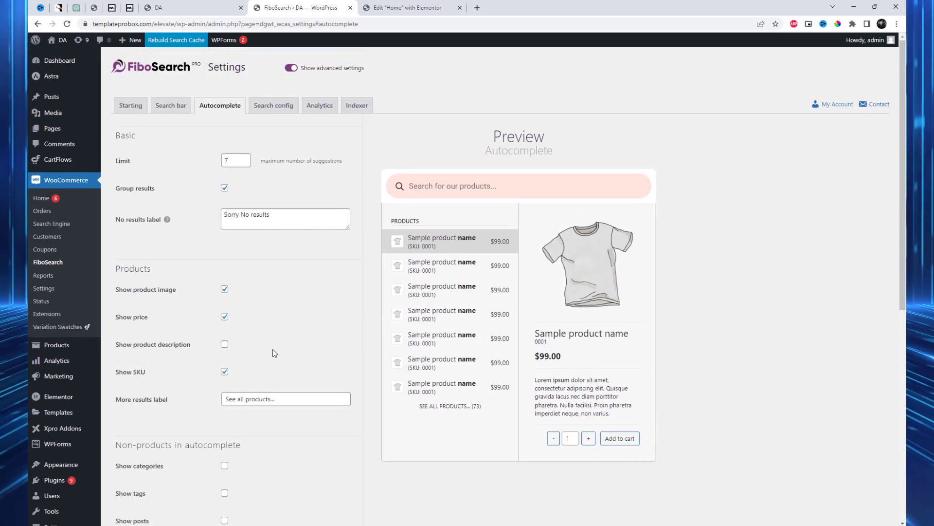
{"action": "left_click", "coordinate": [277, 217]}
{"action": "type", "text": "Found"}
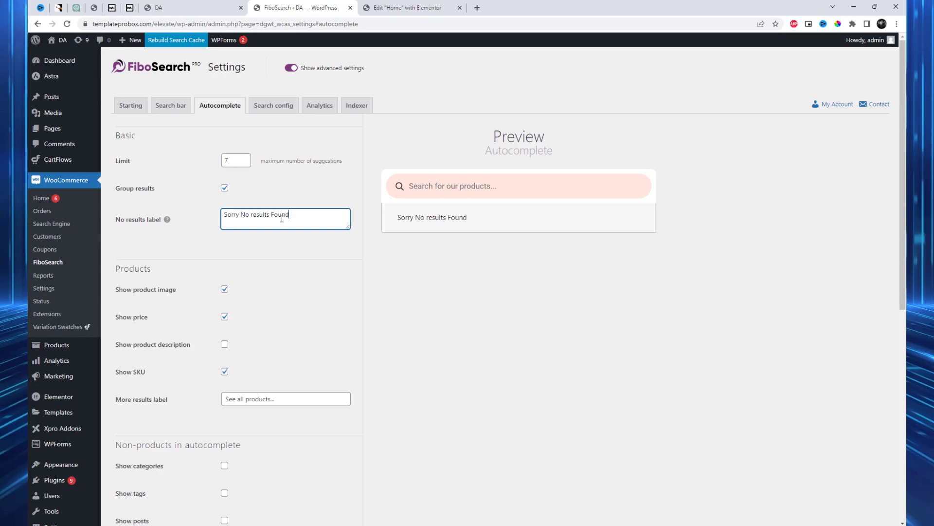
{"action": "left_click", "coordinate": [286, 198]}
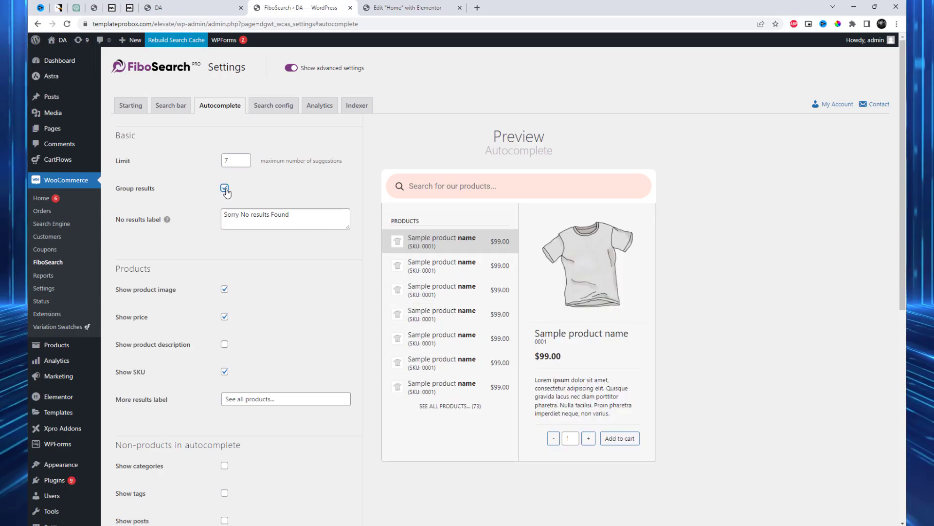
Set the maximum number of autocomplete suggestions to 8
{"action": "double_click", "coordinate": [232, 162]}
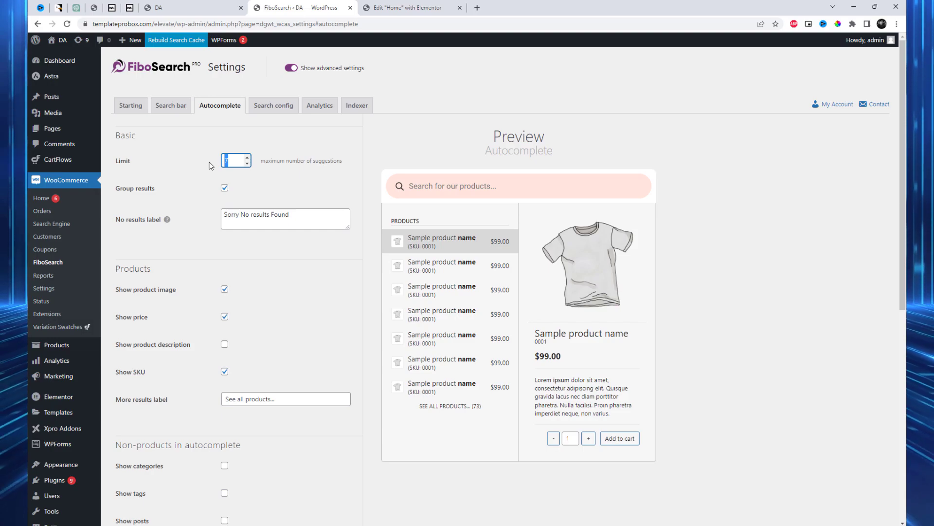
{"action": "type", "text": "8"}
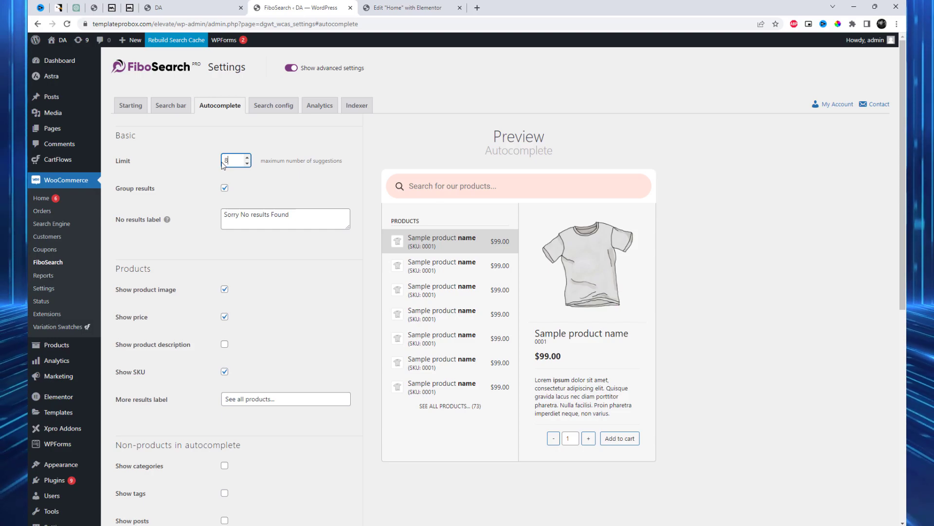
{"action": "left_click", "coordinate": [318, 202]}
{"action": "scroll", "coordinate": [304, 295], "scroll_direction": "down", "scroll_amount": 3}
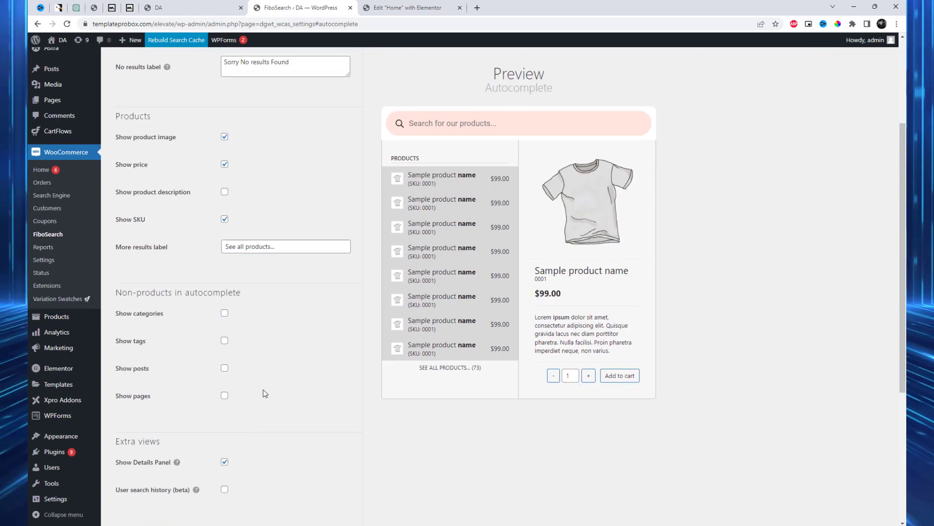
{"action": "scroll", "coordinate": [265, 392], "scroll_direction": "up", "scroll_amount": 3}
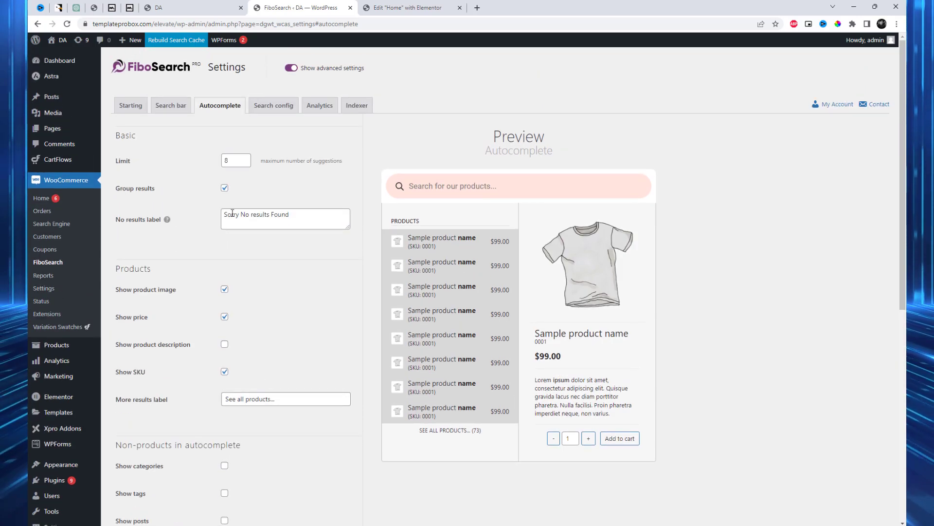
Lighten the selected suggestion color to a near-white gray
{"action": "scroll", "coordinate": [279, 294], "scroll_direction": "down", "scroll_amount": 7}
{"action": "scroll", "coordinate": [301, 406], "scroll_direction": "down", "scroll_amount": 1}
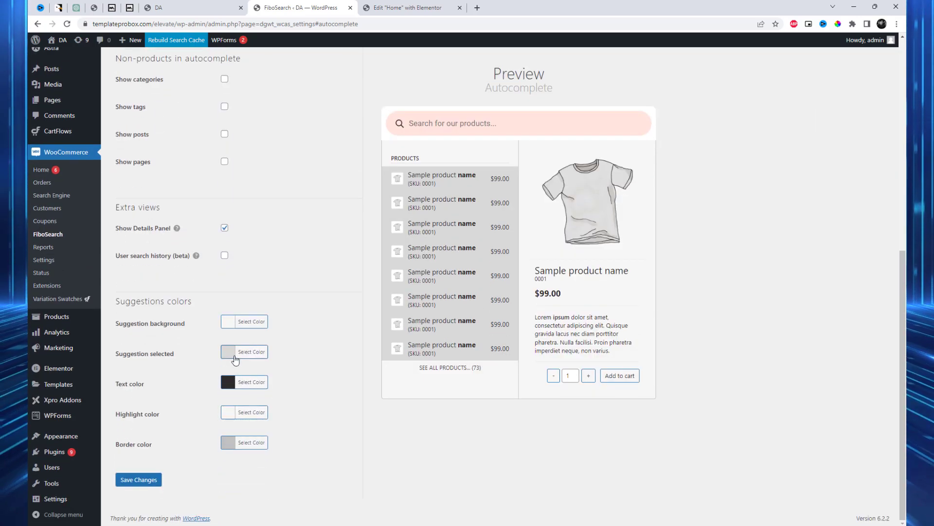
{"action": "left_click", "coordinate": [233, 356]}
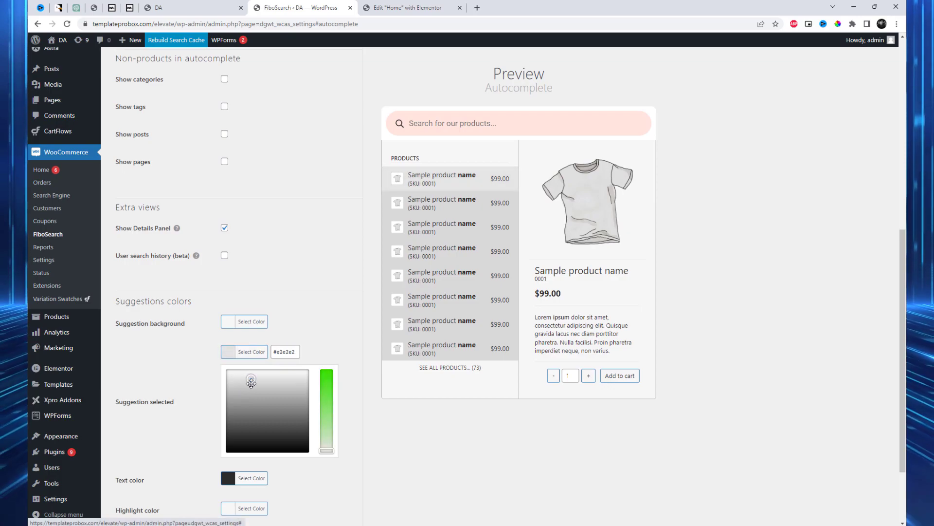
{"action": "left_click_drag", "start_coordinate": [253, 380], "coordinate": [254, 373]}
{"action": "left_click", "coordinate": [193, 351]}
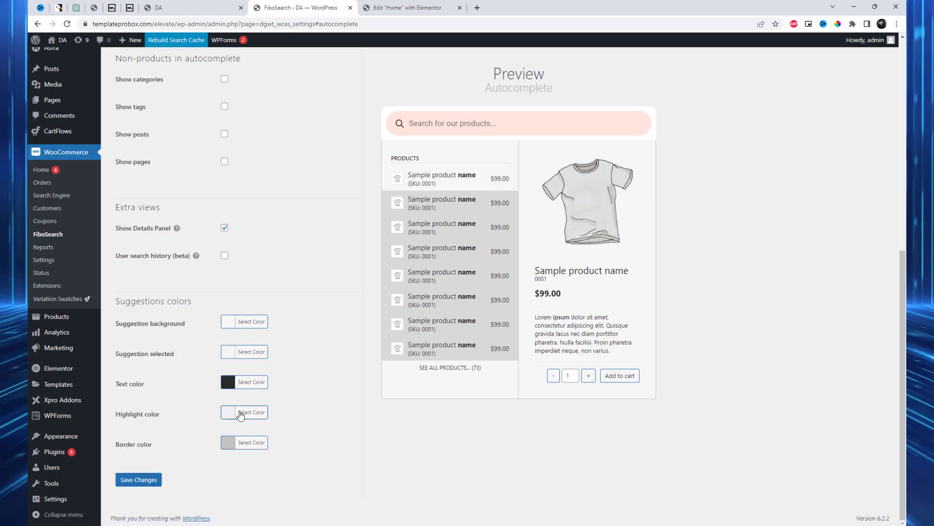
Lighten the suggestion background color to almost pure white
{"action": "left_click", "coordinate": [233, 444]}
{"action": "left_click", "coordinate": [239, 442]}
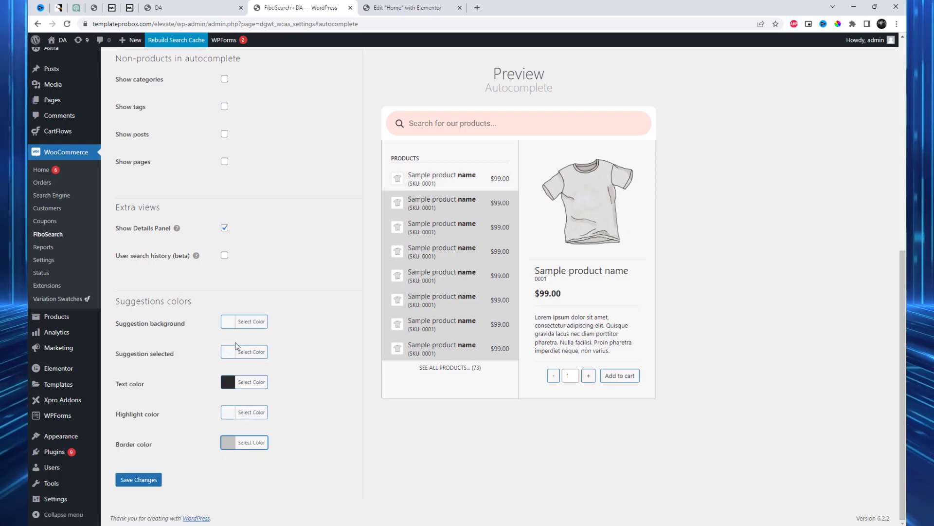
{"action": "left_click", "coordinate": [233, 321]}
{"action": "left_click", "coordinate": [241, 359]}
{"action": "mouse_move", "coordinate": [247, 354]}
{"action": "left_mouse_down"}
{"action": "mouse_move", "coordinate": [255, 341]}
{"action": "mouse_move", "coordinate": [245, 343]}
{"action": "left_mouse_up"}
{"action": "left_click", "coordinate": [180, 329]}
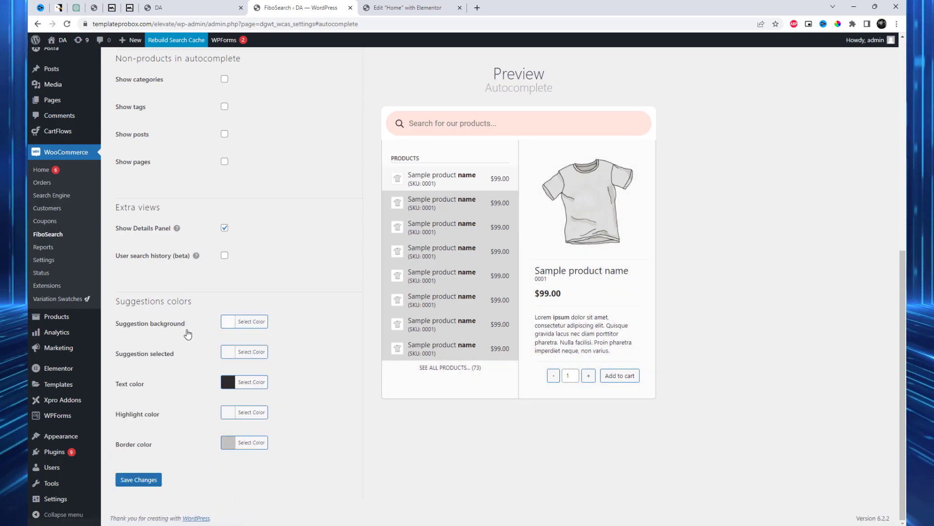
Change the suggestions' border color to a lighter gray and save the autocomplete settings
{"action": "left_click", "coordinate": [233, 445]}
{"action": "left_click", "coordinate": [260, 479]}
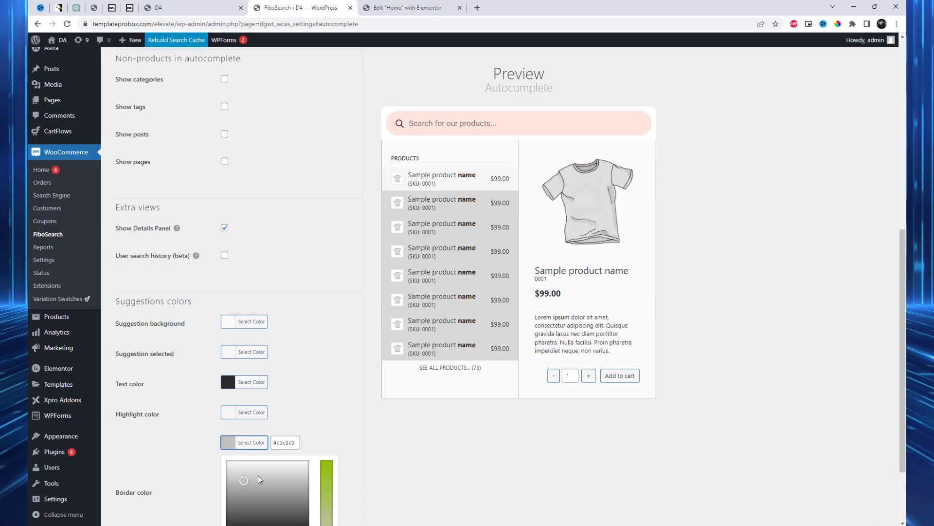
{"action": "left_click", "coordinate": [161, 398]}
{"action": "scroll", "coordinate": [237, 424], "scroll_direction": "up", "scroll_amount": 8}
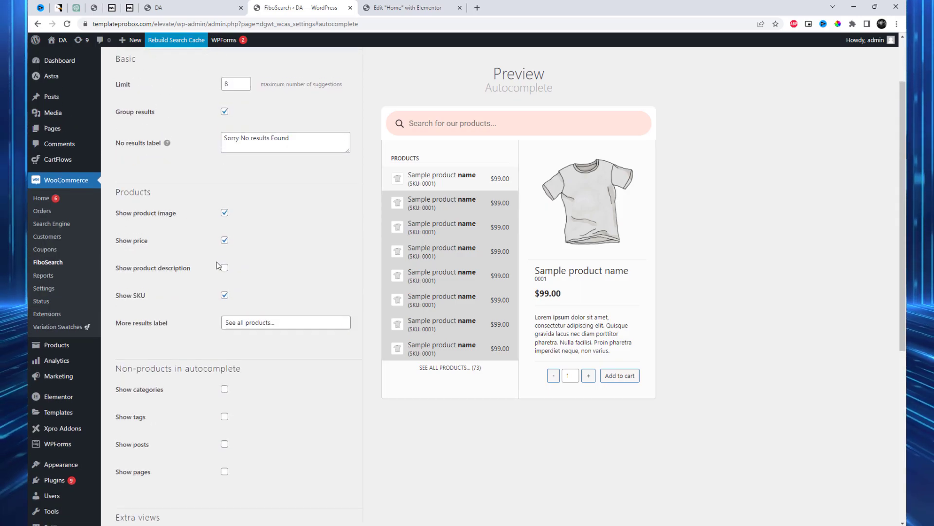
{"action": "scroll", "coordinate": [194, 462], "scroll_direction": "down", "scroll_amount": 8}
{"action": "left_click", "coordinate": [138, 485]}
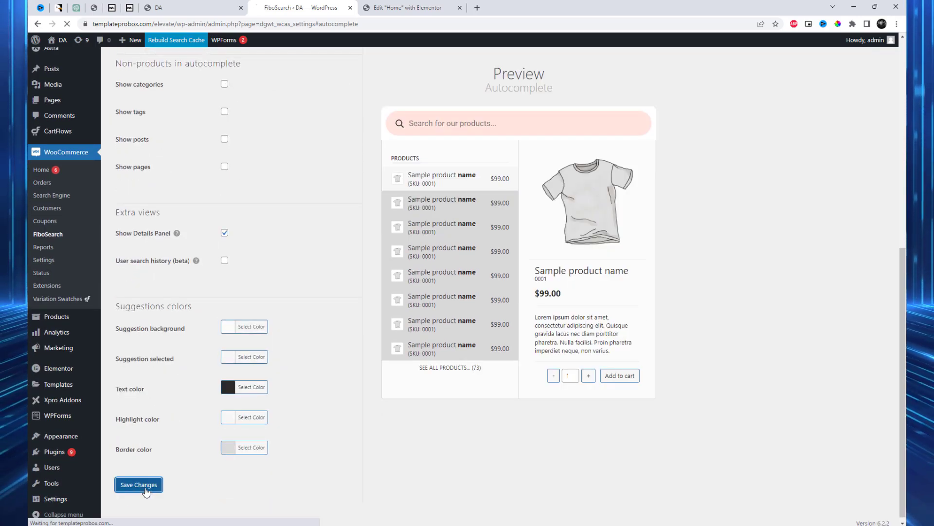
Configure the product search to cover description, short description and SKU, with fuzzy matching set to Soft
{"action": "scroll", "coordinate": [242, 321], "scroll_direction": "up", "scroll_amount": 8}
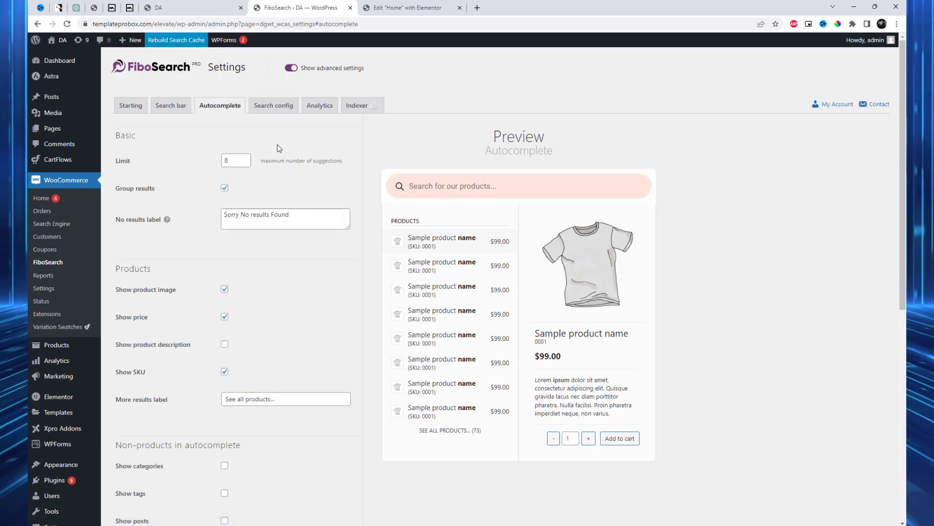
{"action": "left_click", "coordinate": [281, 112]}
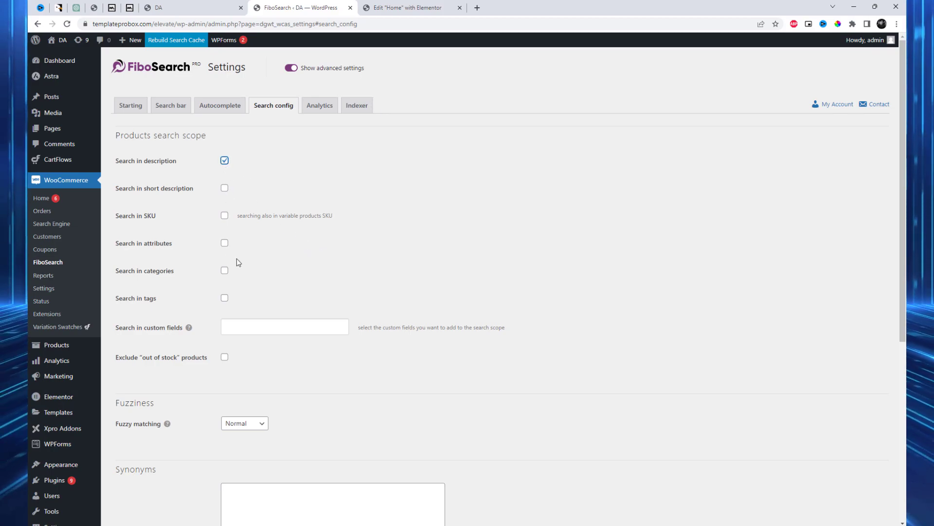
{"action": "left_click", "coordinate": [264, 427]}
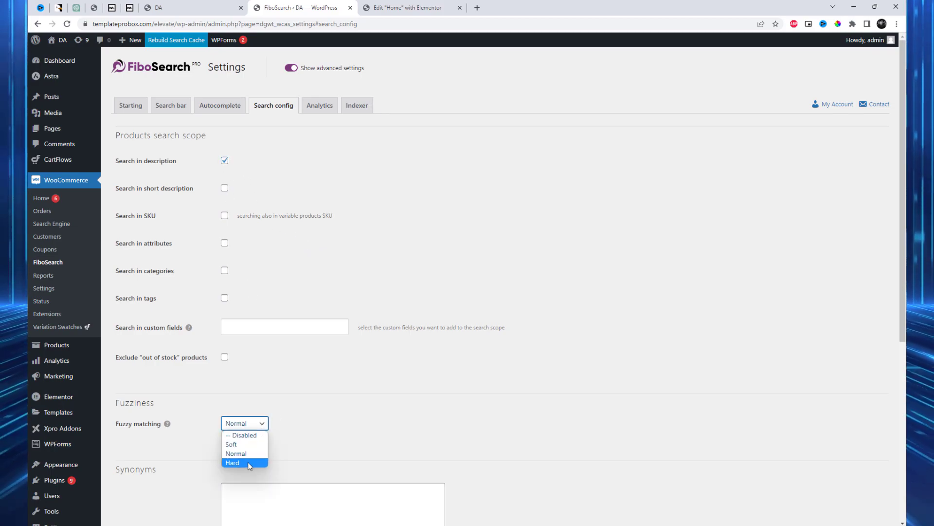
{"action": "left_click", "coordinate": [251, 444]}
{"action": "left_click", "coordinate": [223, 216]}
{"action": "left_click", "coordinate": [225, 188]}
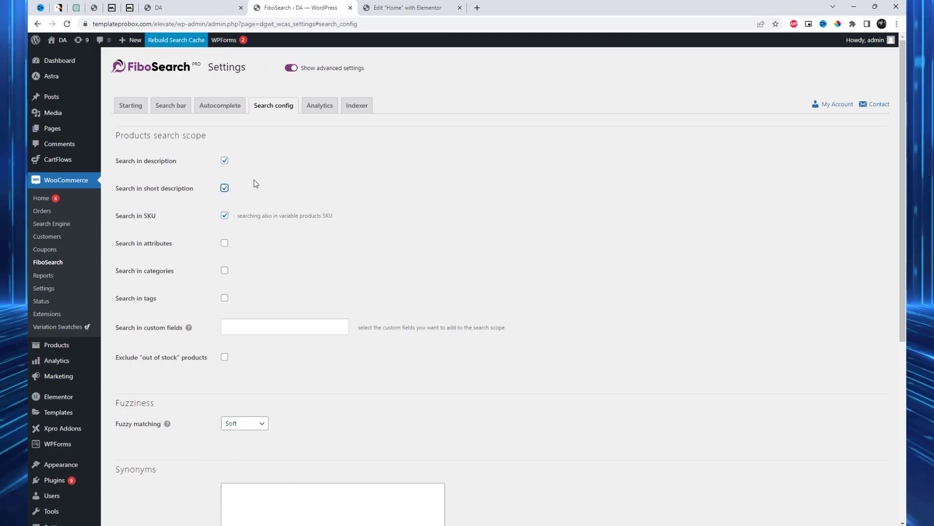
{"action": "scroll", "coordinate": [273, 363], "scroll_direction": "down", "scroll_amount": 2}
{"action": "scroll", "coordinate": [273, 363], "scroll_direction": "up", "scroll_amount": 2}
In the analytics settings, turn search analytics off and back on
{"action": "left_click", "coordinate": [320, 111]}
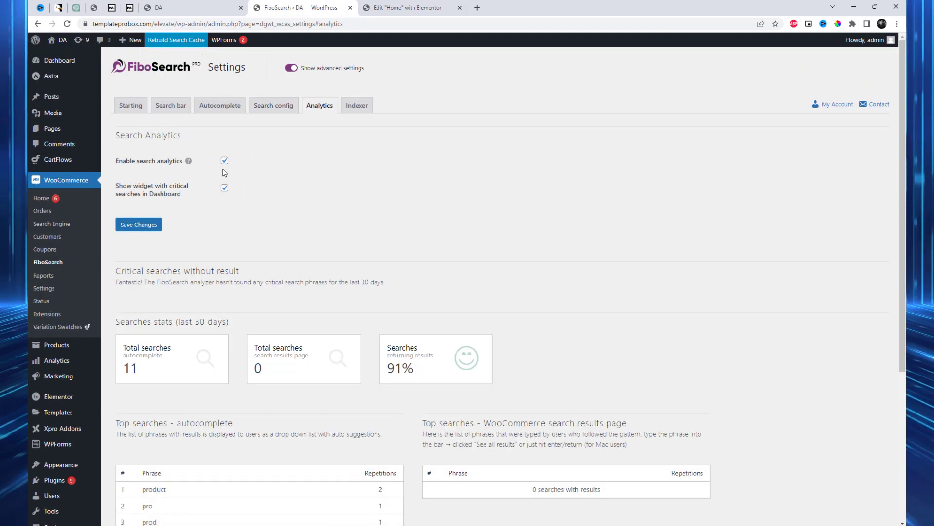
{"action": "left_click", "coordinate": [224, 161]}
{"action": "left_click", "coordinate": [225, 161]}
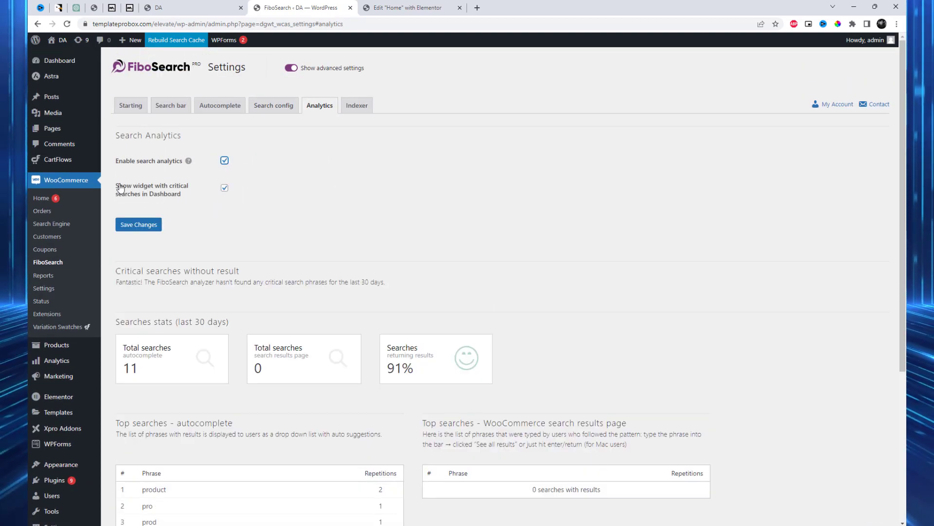
{"action": "left_click_drag", "start_coordinate": [112, 183], "coordinate": [184, 202]}
{"action": "left_click", "coordinate": [281, 279]}
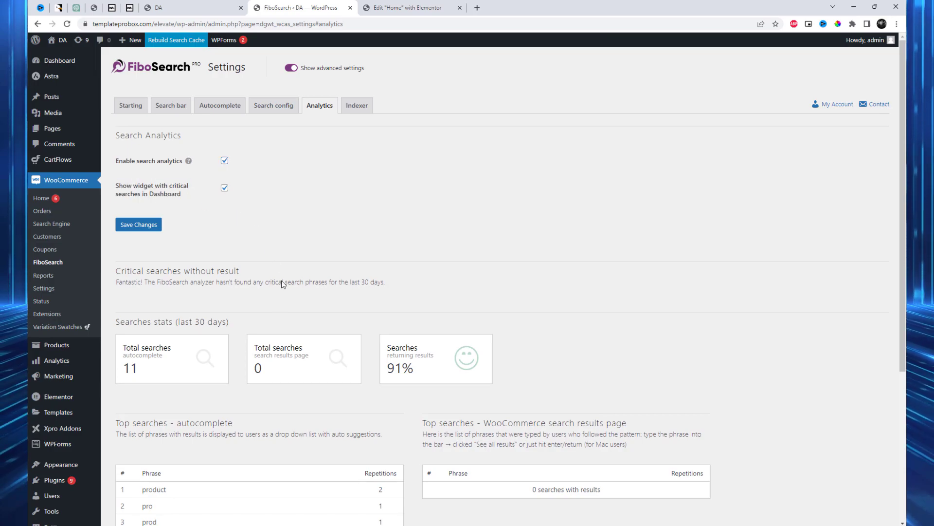
Review the search statistics and top searches, and save the analytics settings
{"action": "scroll", "coordinate": [152, 353], "scroll_direction": "down", "scroll_amount": 5}
{"action": "scroll", "coordinate": [364, 349], "scroll_direction": "up", "scroll_amount": 2}
{"action": "scroll", "coordinate": [196, 319], "scroll_direction": "down", "scroll_amount": 2}
{"action": "scroll", "coordinate": [196, 319], "scroll_direction": "up", "scroll_amount": 5}
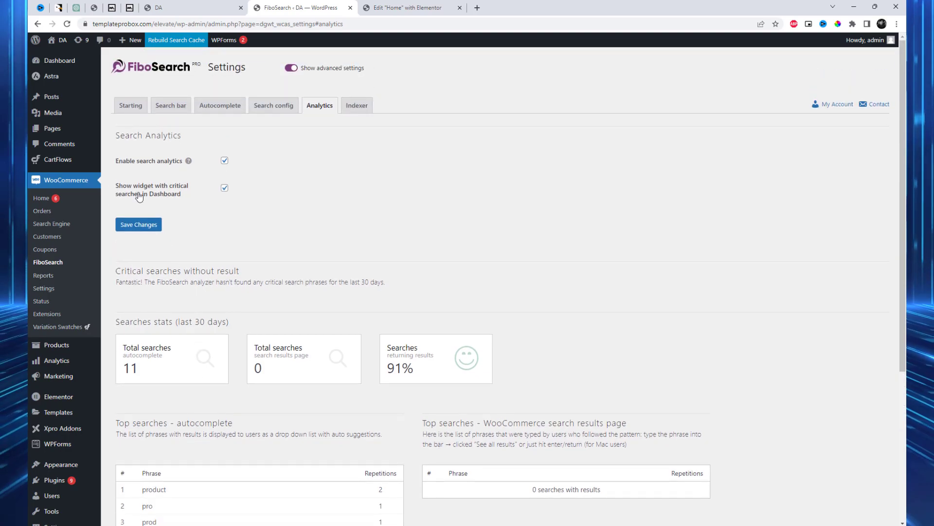
{"action": "left_click", "coordinate": [143, 228]}
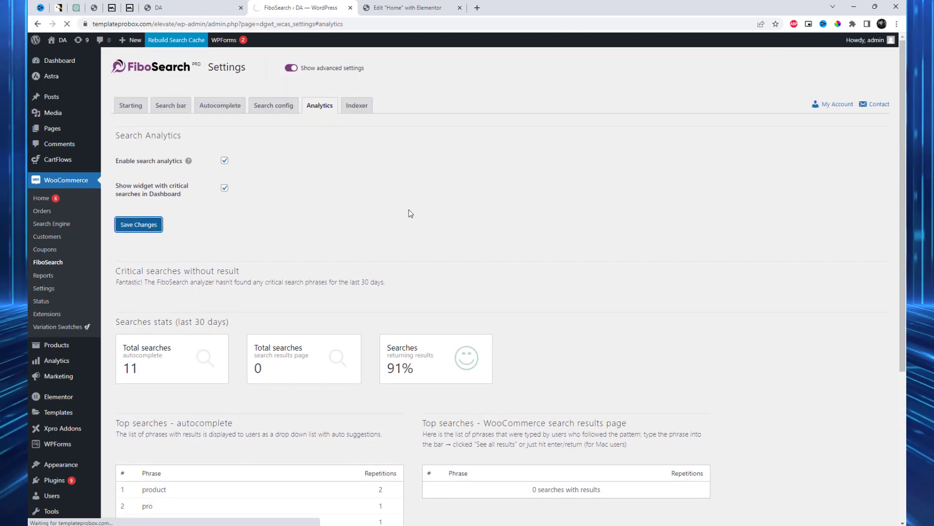
Rebuild the product search index and save the indexer settings with the scheduler left disabled
{"action": "left_click", "coordinate": [366, 107]}
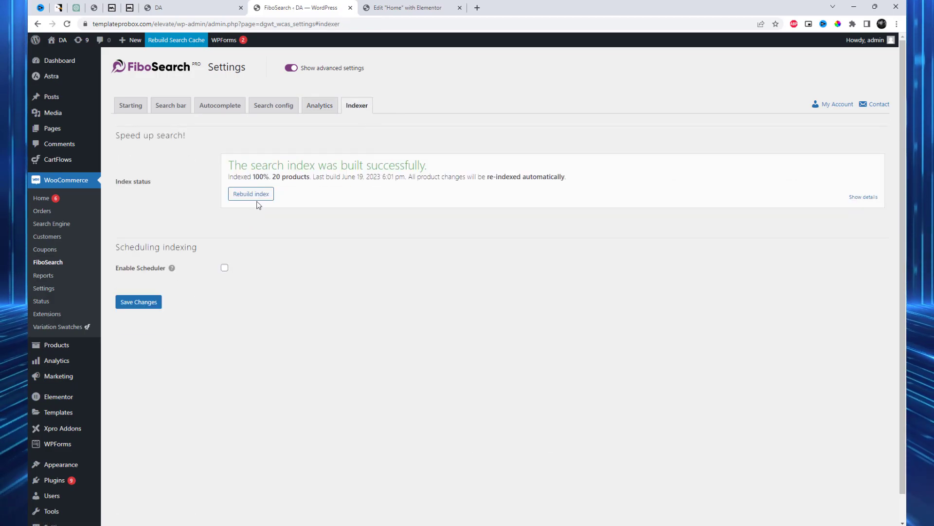
{"action": "left_click", "coordinate": [252, 194]}
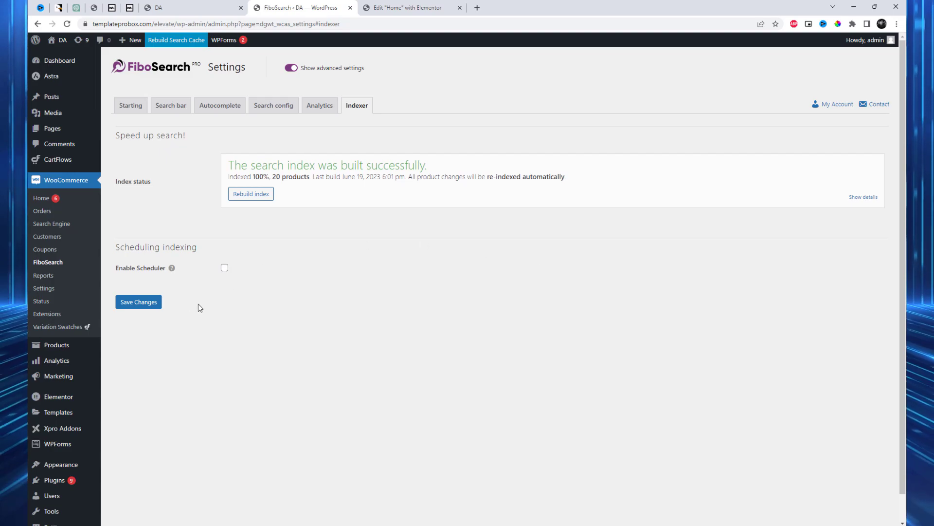
{"action": "left_click", "coordinate": [149, 305]}
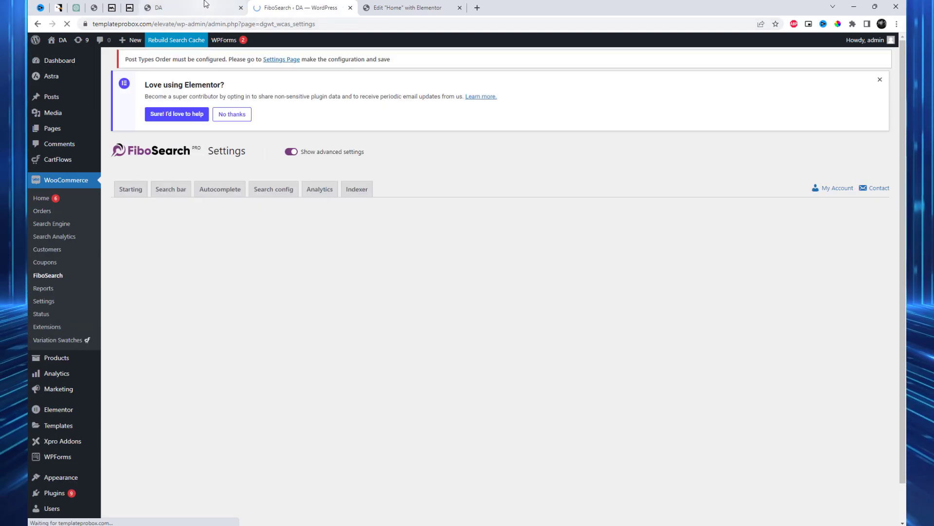
Switch to the storefront homepage, search for "Product Name" in the embedded search bar and open the full product results
{"action": "left_click", "coordinate": [195, 8]}
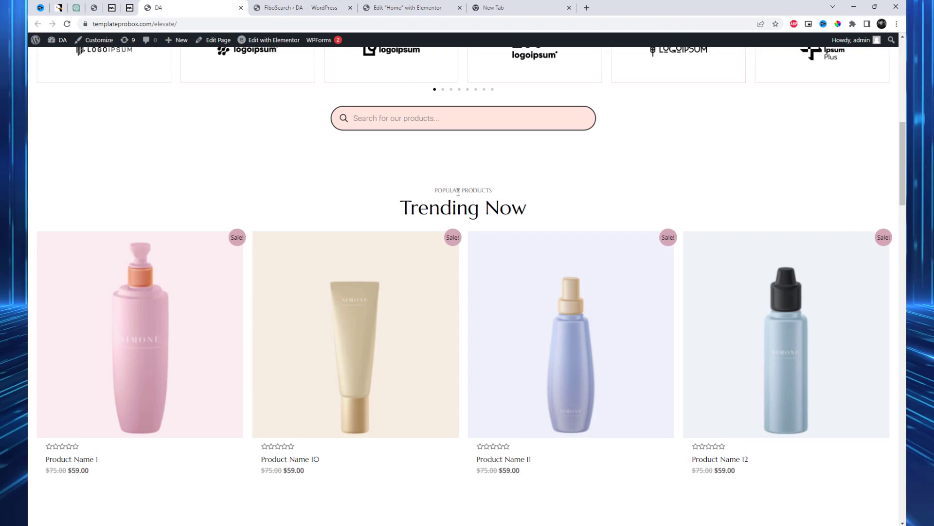
{"action": "type", "text": "Product Name"}
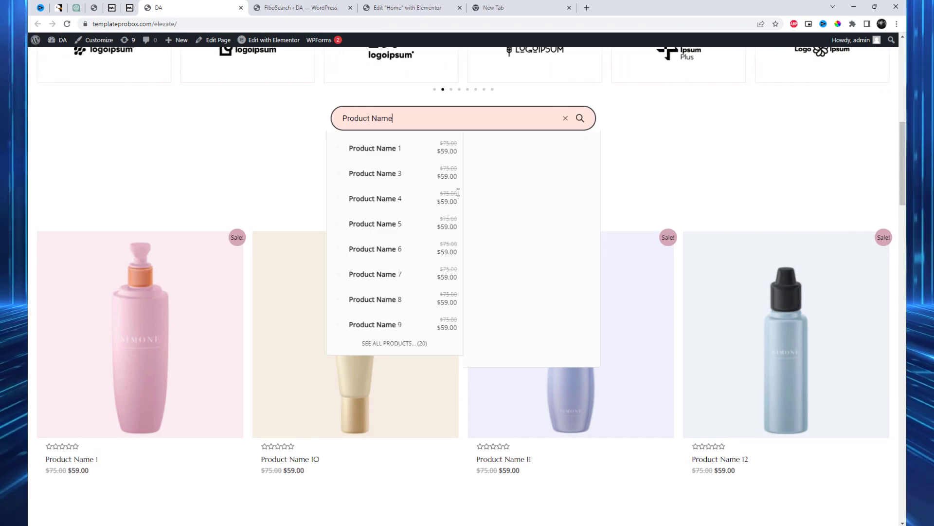
{"action": "mouse_move", "coordinate": [458, 192]}
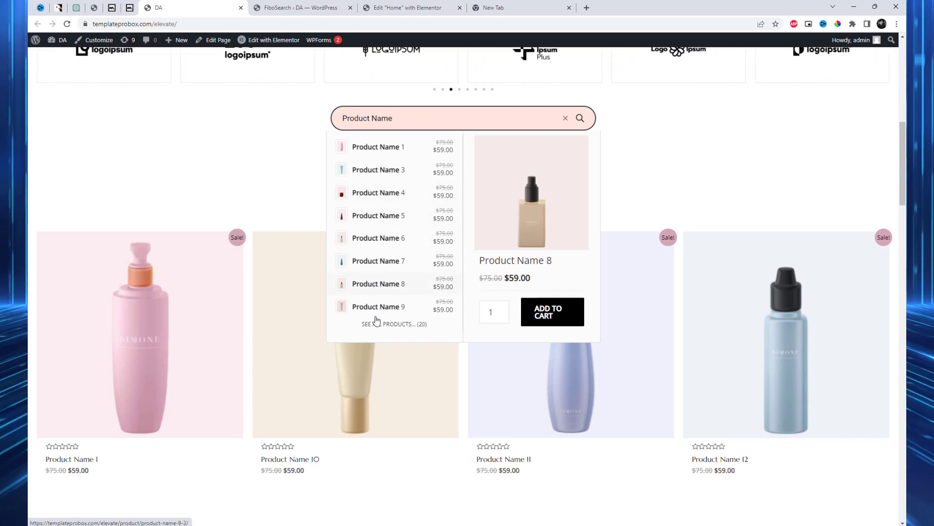
{"action": "left_click", "coordinate": [401, 325]}
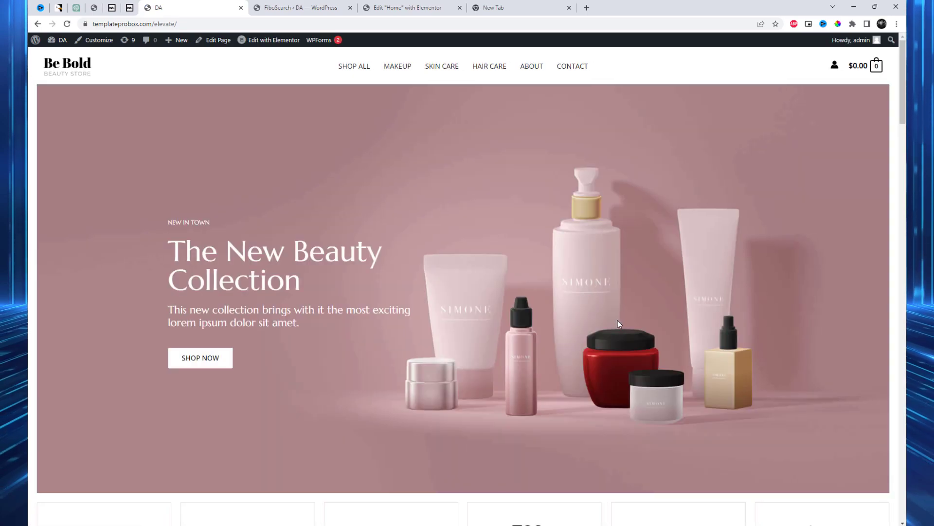
On the storefront homepage, search for "Product" in the embedded search bar and look through the suggestions with their details panel
{"action": "scroll", "coordinate": [617, 321], "scroll_direction": "down", "scroll_amount": 10}
{"action": "scroll", "coordinate": [616, 321], "scroll_direction": "up", "scroll_amount": 2}
{"action": "scroll", "coordinate": [488, 271], "scroll_direction": "down", "scroll_amount": 5}
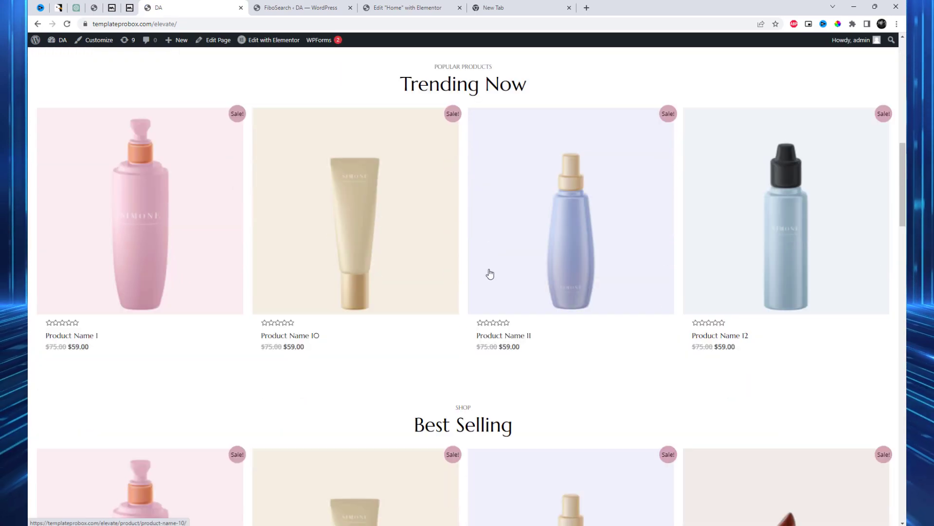
{"action": "scroll", "coordinate": [490, 274], "scroll_direction": "up", "scroll_amount": 2}
{"action": "left_click", "coordinate": [437, 76]}
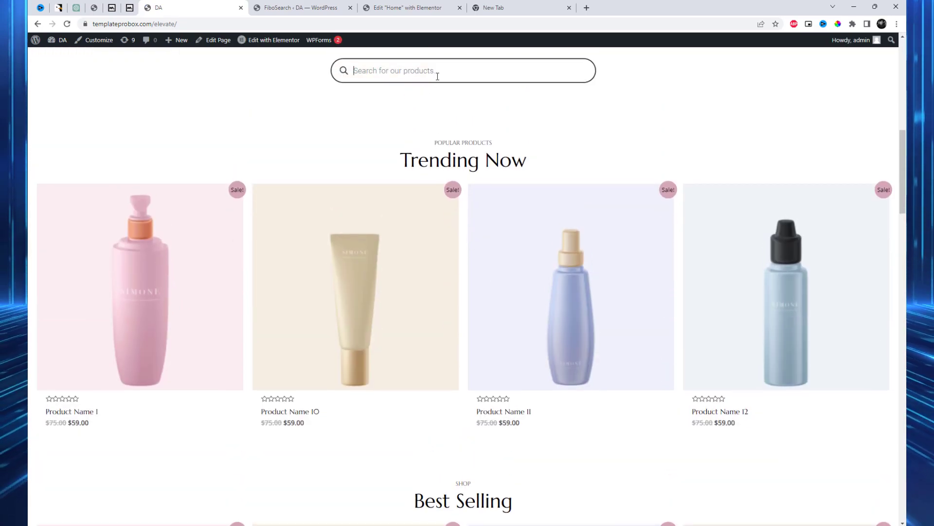
{"action": "type", "text": "Pr"}
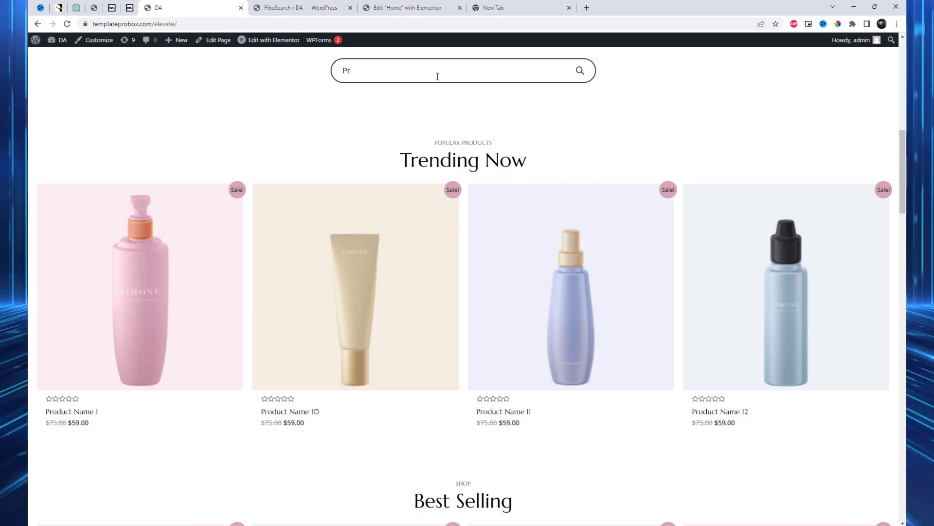
{"action": "type", "text": "oduct"}
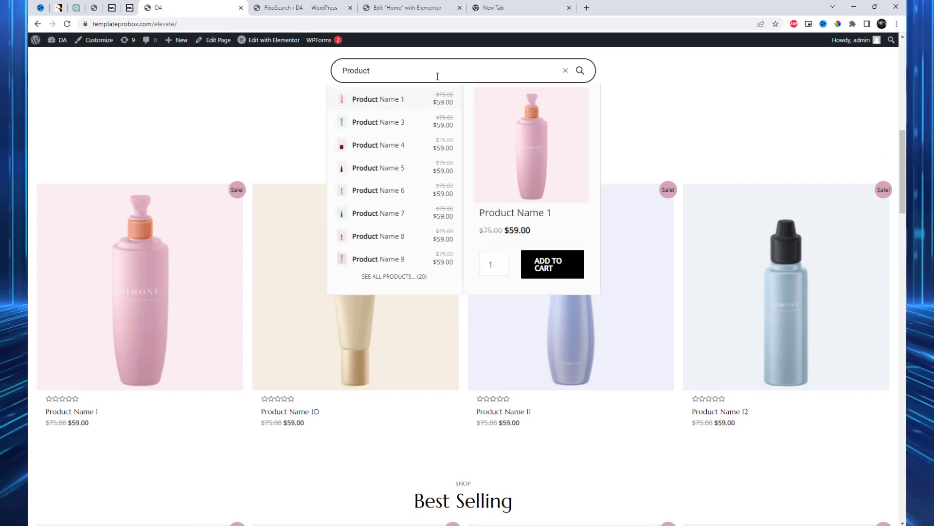
{"action": "scroll", "coordinate": [431, 178], "scroll_direction": "down", "scroll_amount": 2}
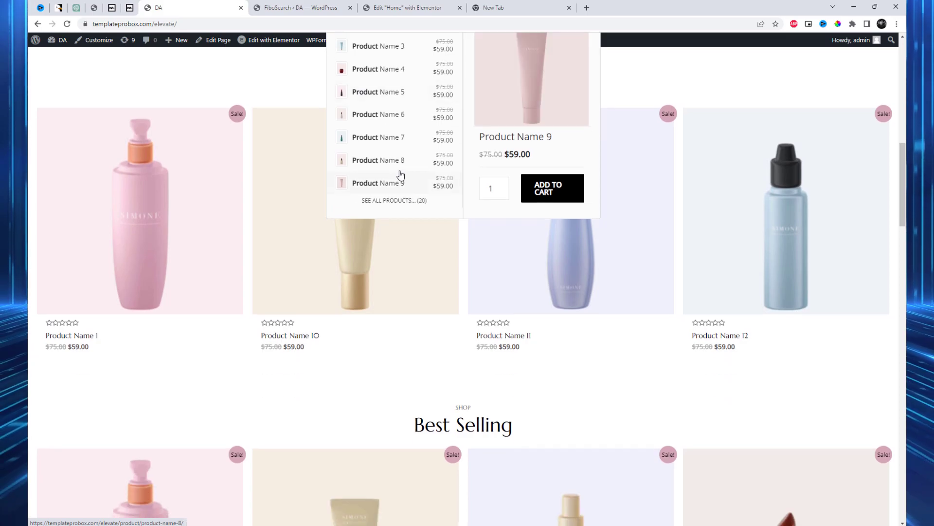
{"action": "scroll", "coordinate": [401, 173], "scroll_direction": "up", "scroll_amount": 2}
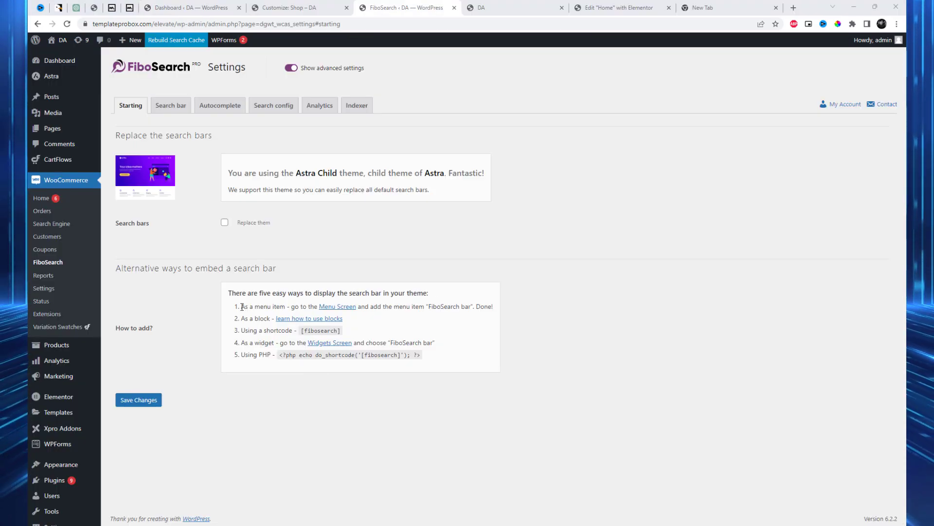
From the embedding instructions in the FiboSearch starting settings, open the linked Menu Screen in a new tab and switch to it
{"action": "left_click_drag", "start_coordinate": [242, 306], "coordinate": [375, 317]}
{"action": "left_click", "coordinate": [345, 308]}
{"action": "right_click", "coordinate": [347, 311]}
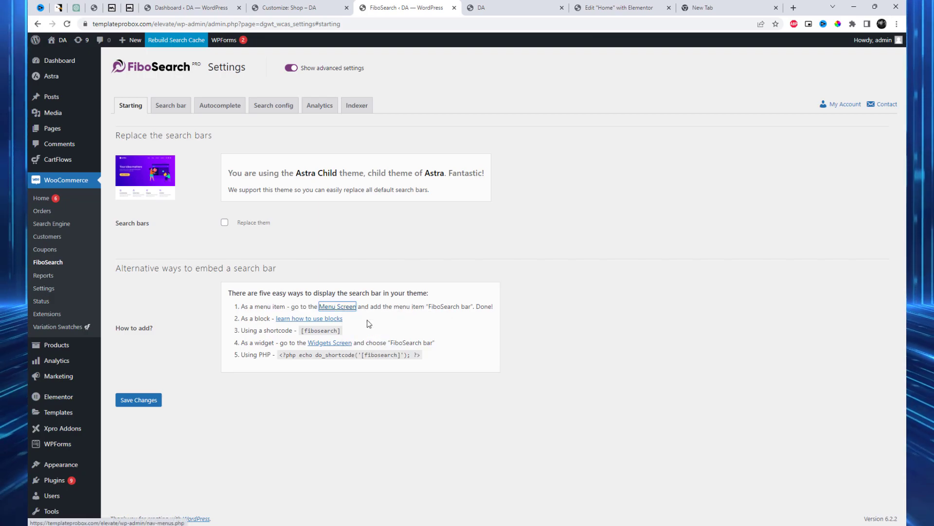
{"action": "left_click", "coordinate": [366, 317]}
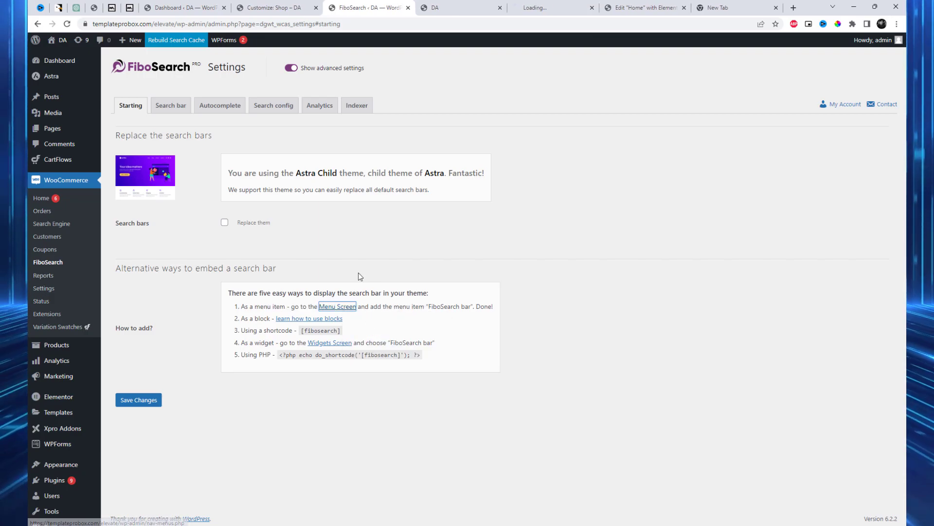
{"action": "left_click", "coordinate": [537, 6]}
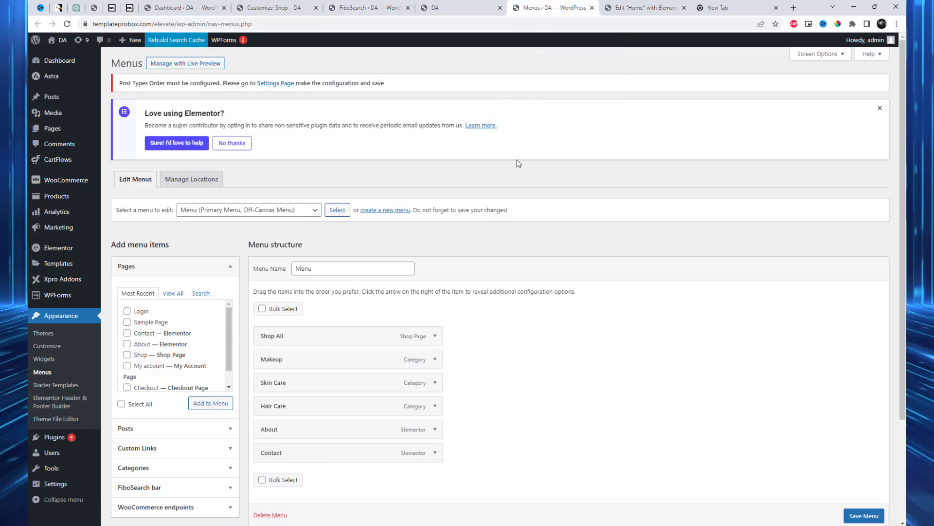
Add the FiboSearch bar as an item to the menu assigned to the Primary Menu location
{"action": "scroll", "coordinate": [562, 382], "scroll_direction": "down", "scroll_amount": 3}
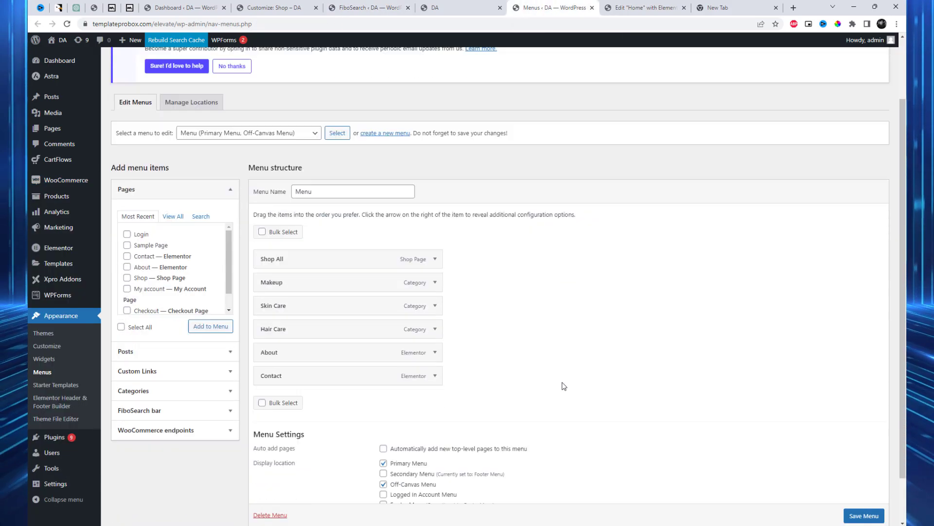
{"action": "left_click_drag", "start_coordinate": [430, 410], "coordinate": [390, 411]}
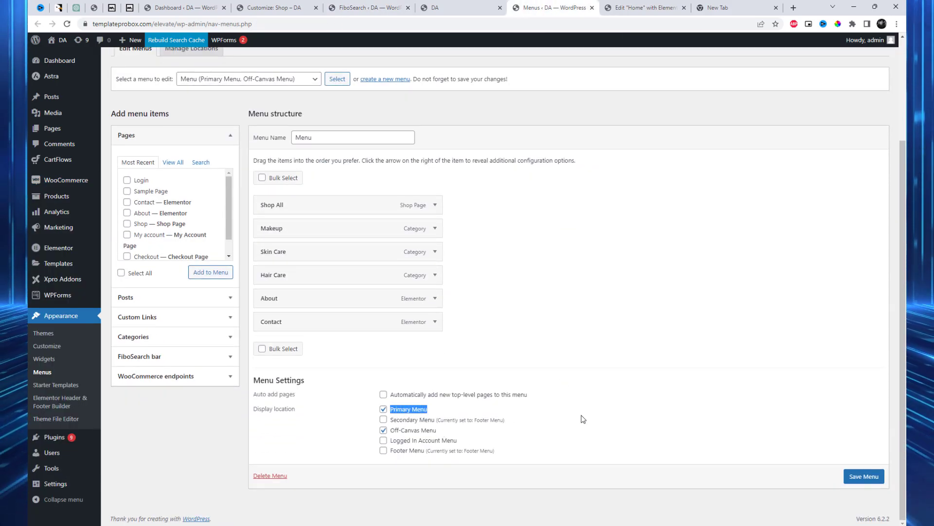
{"action": "left_click", "coordinate": [584, 419]}
{"action": "left_click", "coordinate": [176, 362]}
{"action": "left_click", "coordinate": [127, 265]}
{"action": "left_click", "coordinate": [210, 289]}
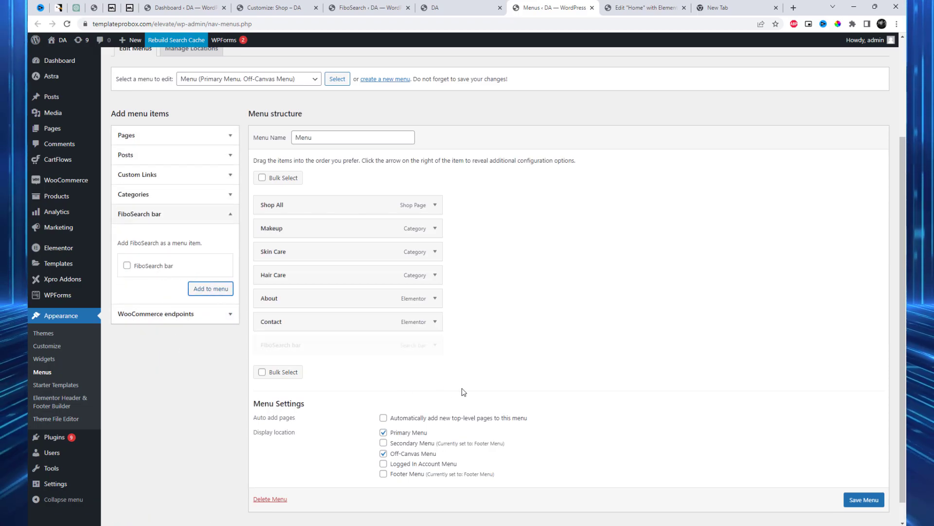
Set the FiboSearch bar menu item's layout to Search icon with a dark grey icon color, and save the menu
{"action": "left_click", "coordinate": [436, 348]}
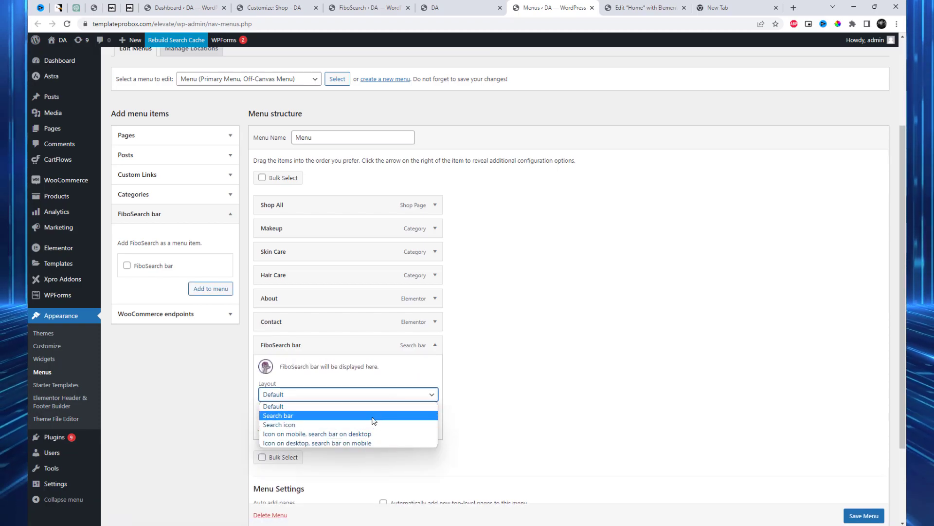
{"action": "left_click", "coordinate": [372, 416]}
{"action": "left_click", "coordinate": [365, 396]}
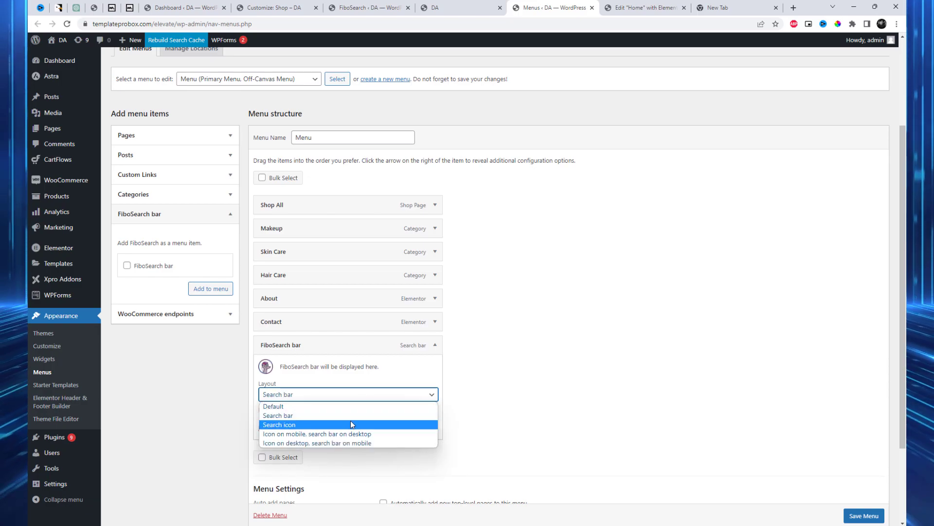
{"action": "left_click", "coordinate": [352, 421]}
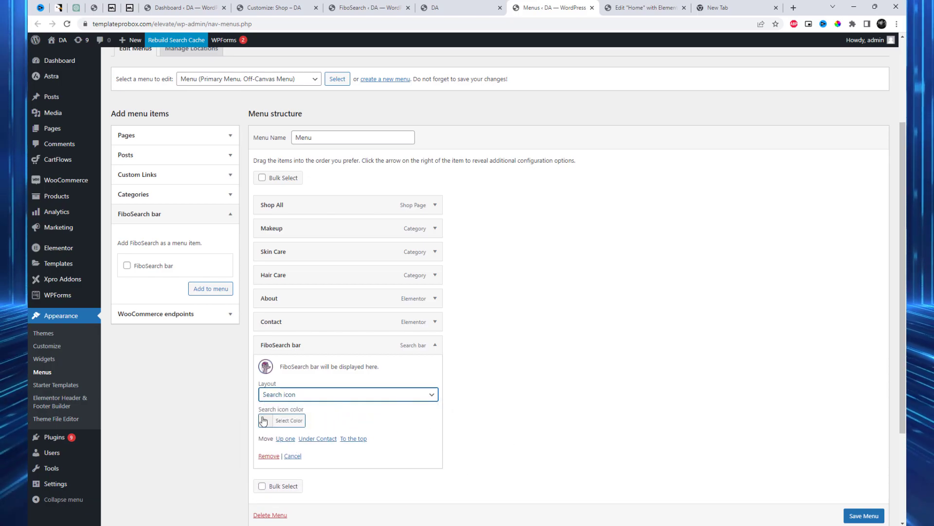
{"action": "left_click", "coordinate": [282, 420]}
{"action": "left_click_drag", "start_coordinate": [308, 455], "coordinate": [337, 499]}
{"action": "left_click", "coordinate": [487, 434]}
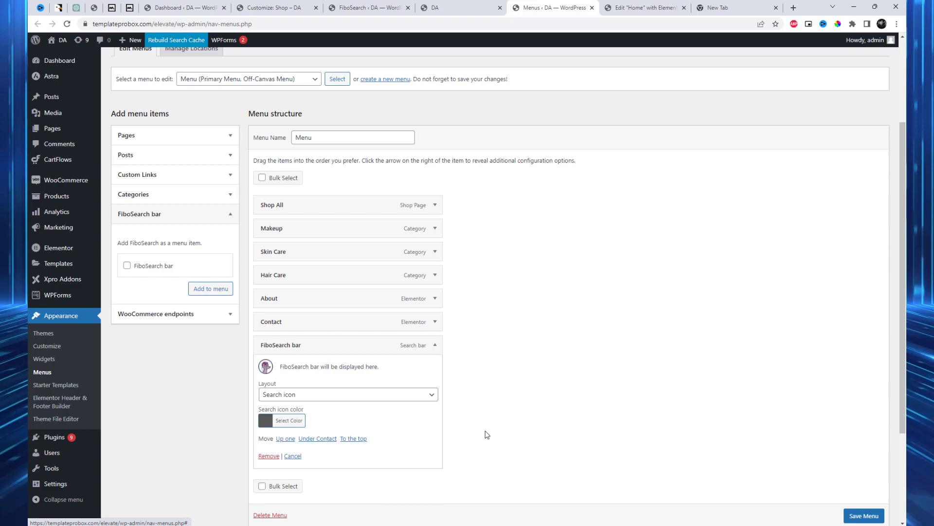
{"action": "left_click", "coordinate": [853, 516]}
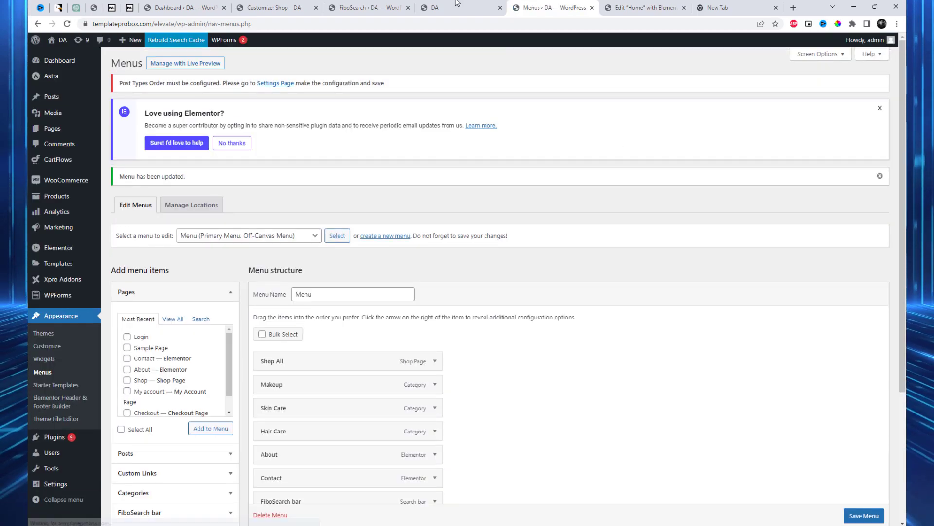
On the storefront homepage, test the header search icon by searching for "Product"
{"action": "left_click", "coordinate": [458, 7]}
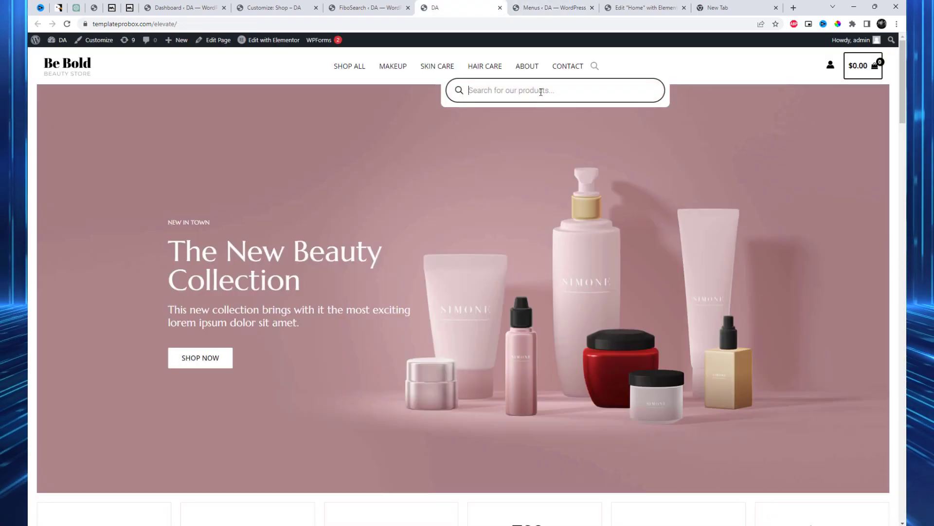
{"action": "type", "text": "Product One"}
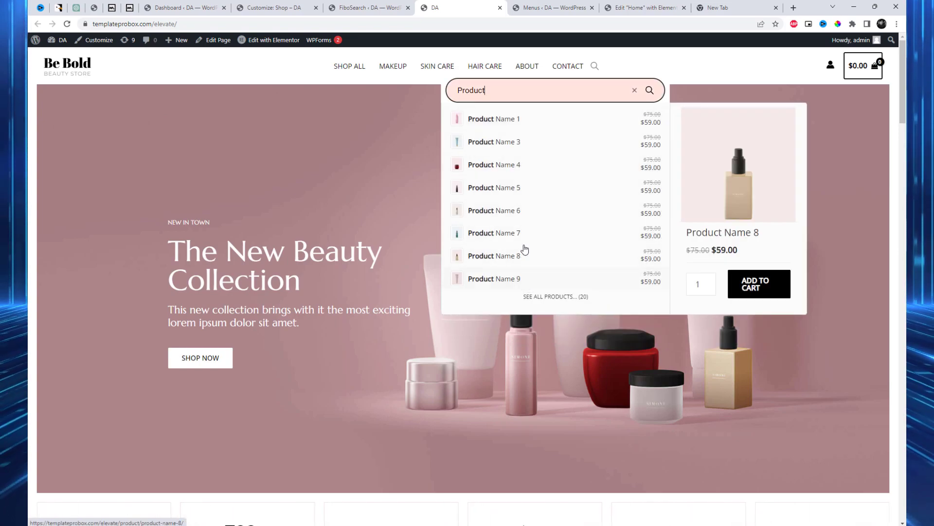
Change the FiboSearch bar menu item's layout to "Icon on mobile, search bar on desktop" and save the menu
{"action": "left_click", "coordinate": [563, 6]}
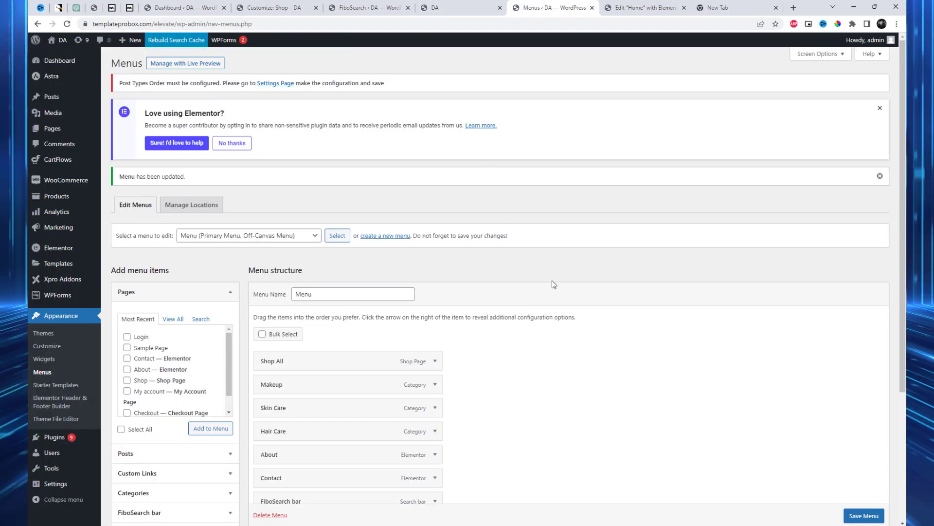
{"action": "scroll", "coordinate": [550, 279], "scroll_direction": "down", "scroll_amount": 4}
{"action": "left_click", "coordinate": [436, 322]}
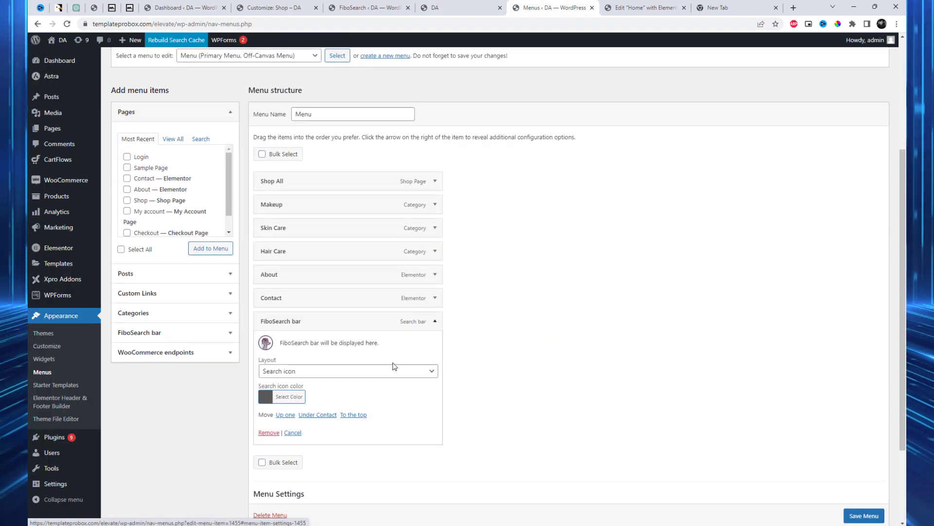
{"action": "left_click", "coordinate": [292, 374]}
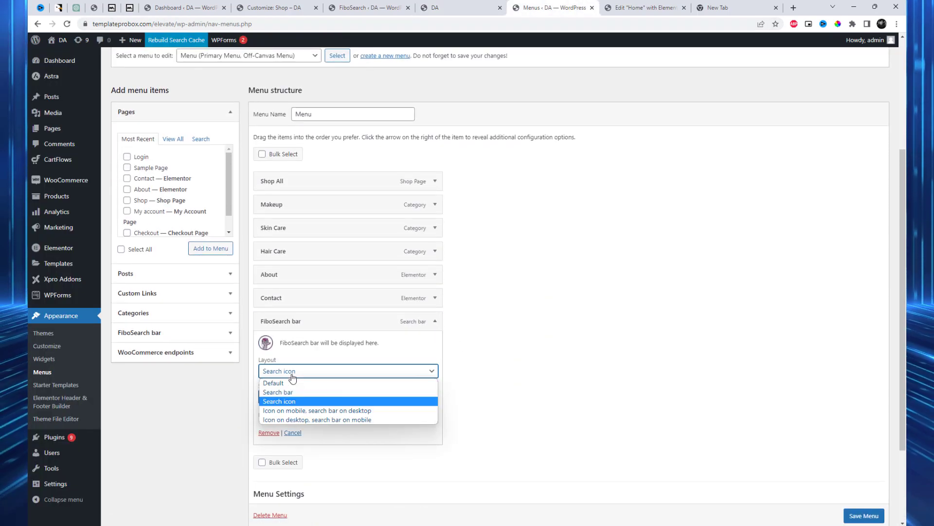
{"action": "left_click", "coordinate": [307, 411]}
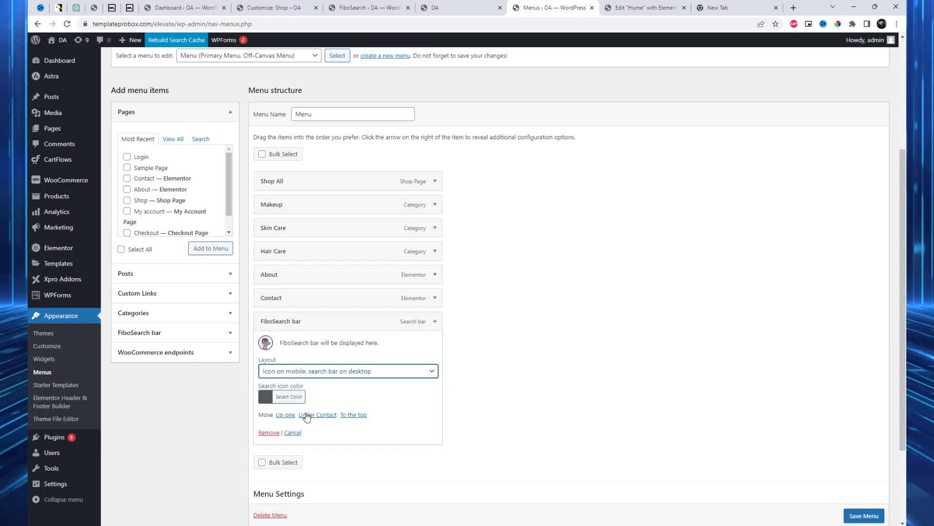
{"action": "scroll", "coordinate": [852, 523], "scroll_direction": "down", "scroll_amount": 1}
{"action": "left_click", "coordinate": [854, 520]}
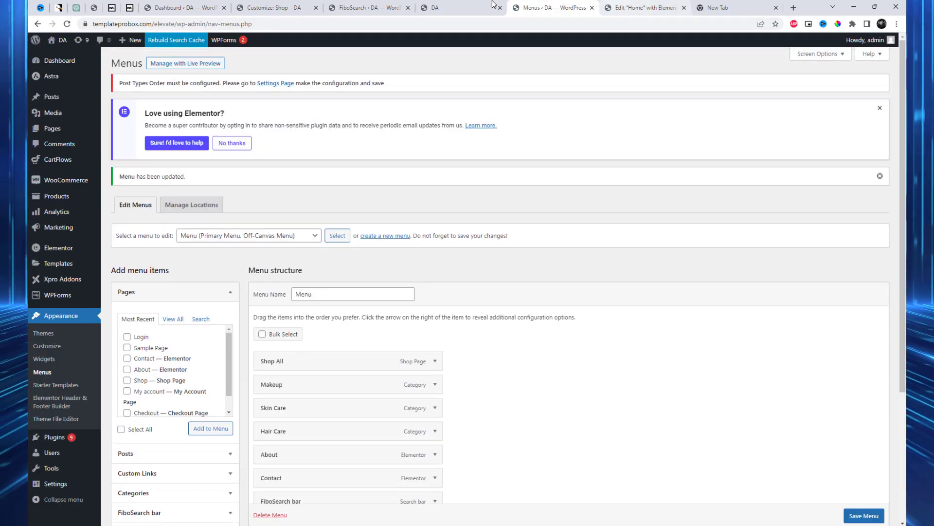
Reload the storefront homepage and search for "Product" in the header menu's search bar
{"action": "left_click", "coordinate": [460, 7]}
{"action": "left_click", "coordinate": [461, 23]}
{"action": "key", "text": "Return"}
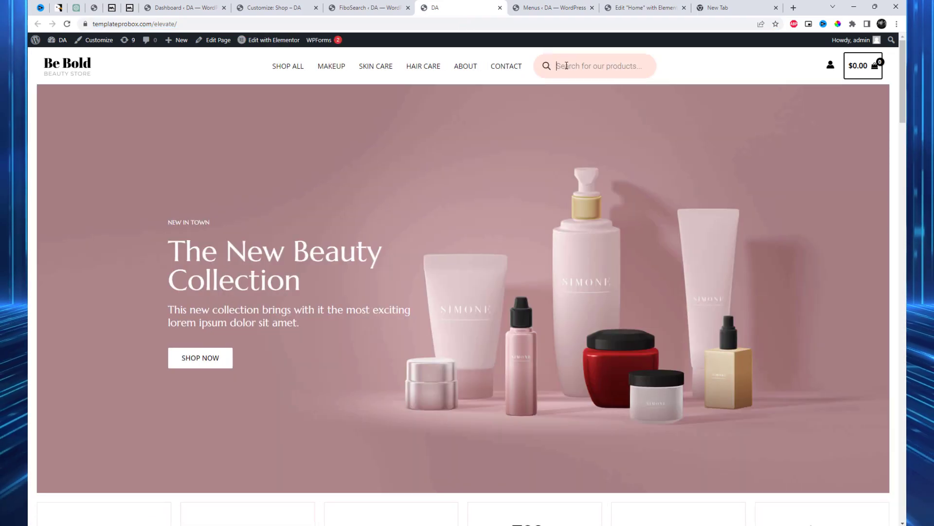
{"action": "left_click", "coordinate": [567, 65]}
{"action": "type", "text": "Product"}
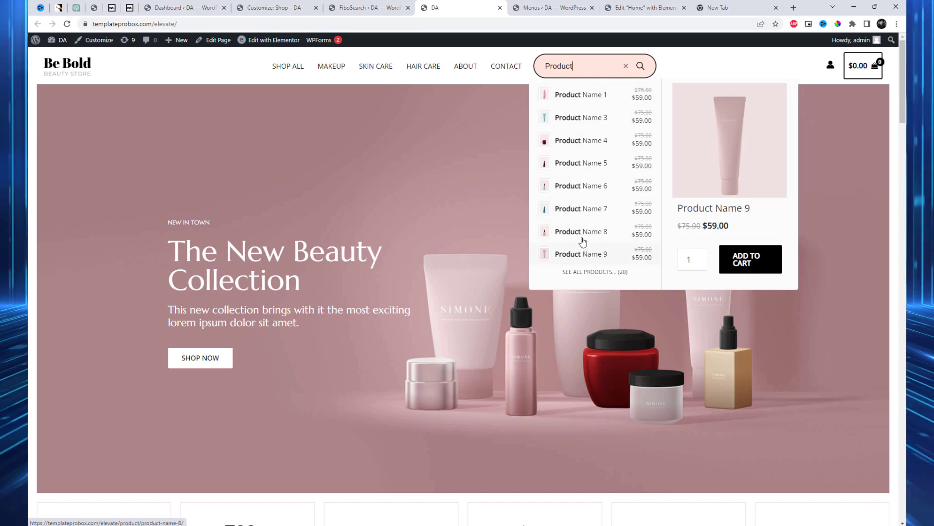
In the FiboSearch autocomplete settings, toggle product images off and back on, disable Show Details Panel, and save the changes
{"action": "left_click", "coordinate": [370, 8]}
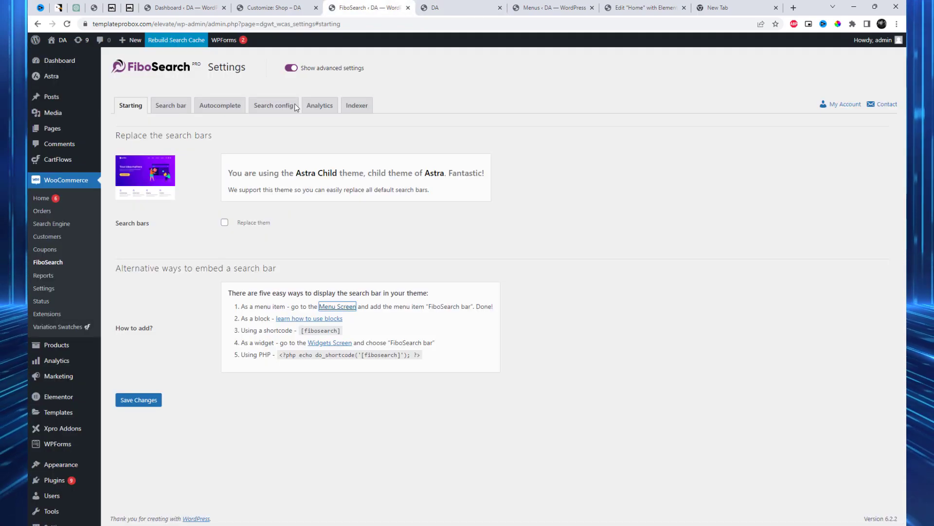
{"action": "left_click", "coordinate": [173, 106]}
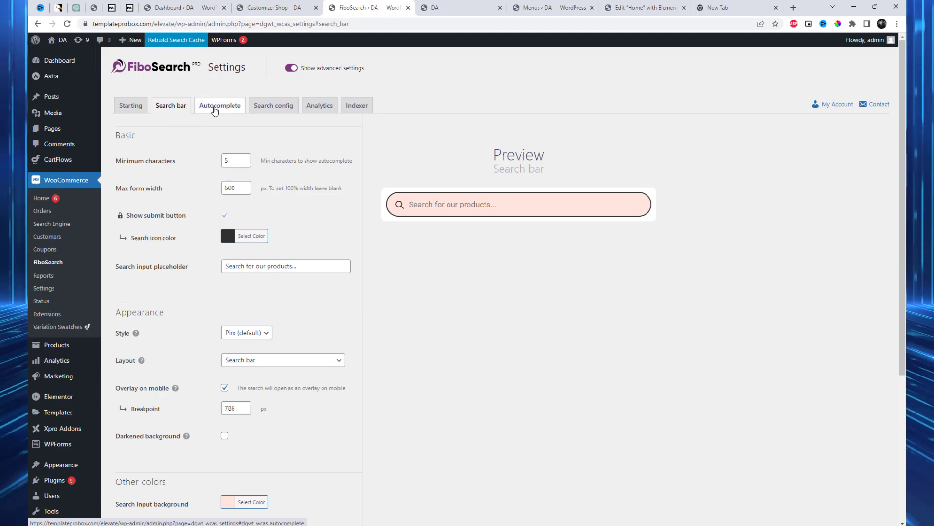
{"action": "left_click", "coordinate": [220, 105]}
{"action": "scroll", "coordinate": [277, 378], "scroll_direction": "down", "scroll_amount": 2}
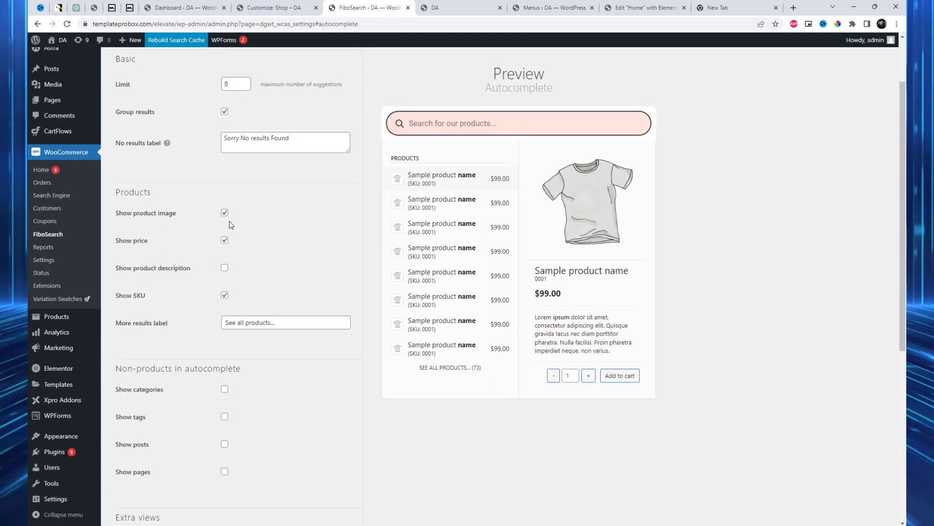
{"action": "left_click", "coordinate": [225, 215]}
{"action": "left_click", "coordinate": [226, 215]}
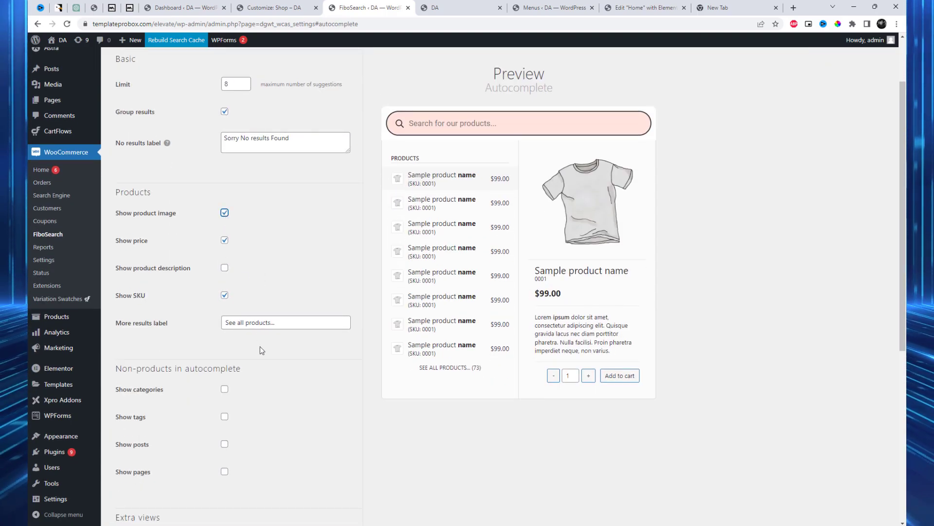
{"action": "scroll", "coordinate": [293, 366], "scroll_direction": "down", "scroll_amount": 2}
{"action": "scroll", "coordinate": [293, 364], "scroll_direction": "down", "scroll_amount": 2}
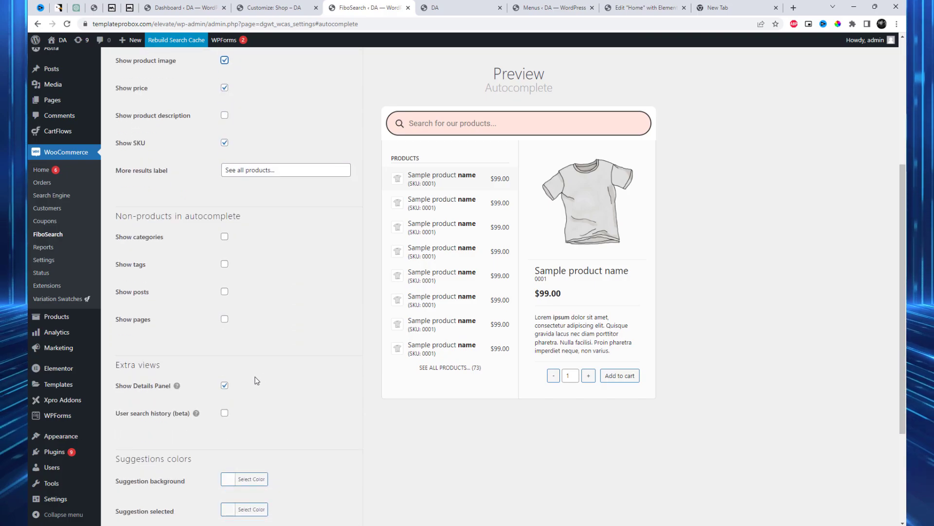
{"action": "left_click", "coordinate": [224, 387]}
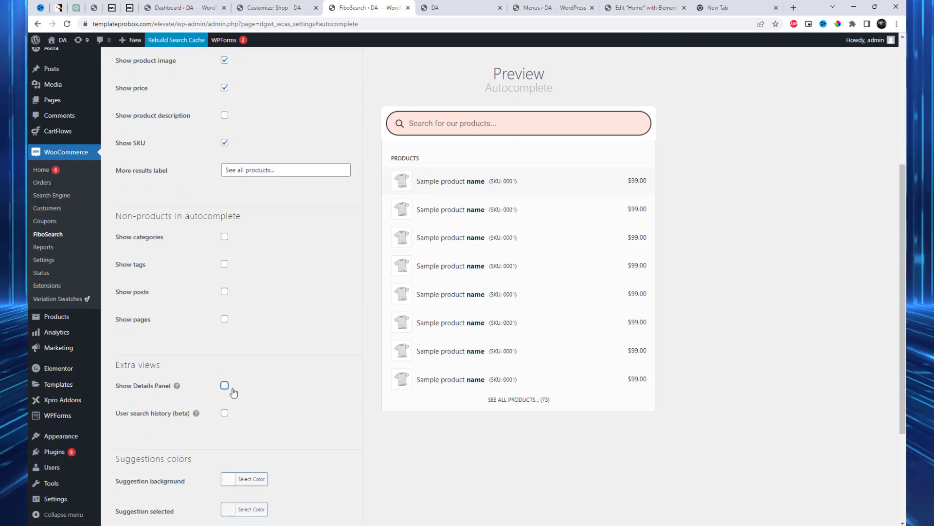
{"action": "scroll", "coordinate": [277, 436], "scroll_direction": "down", "scroll_amount": 4}
{"action": "left_click", "coordinate": [156, 482]}
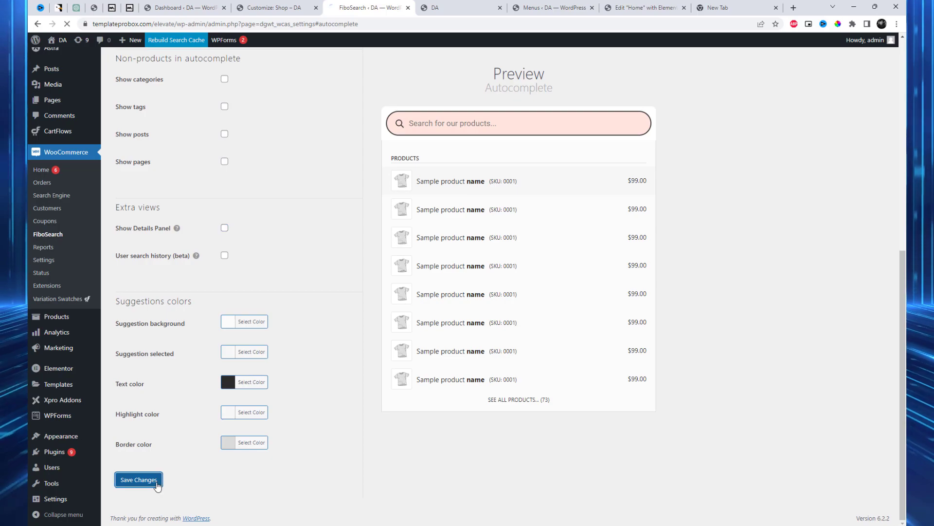
Return to the storefront and search for "Product" in the header again to check the suggestions without the details panel
{"action": "key", "text": "ctrl+Tab"}
{"action": "left_click", "coordinate": [583, 69]}
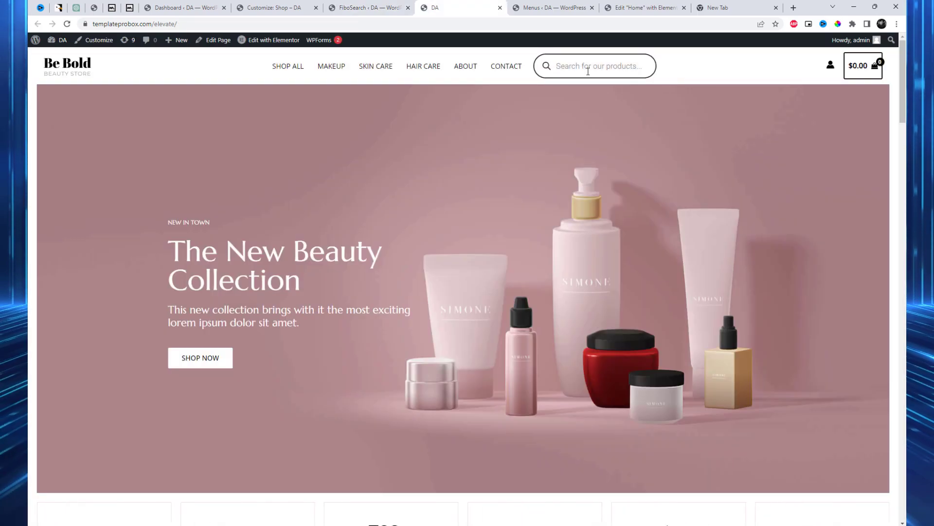
{"action": "type", "text": "Product"}
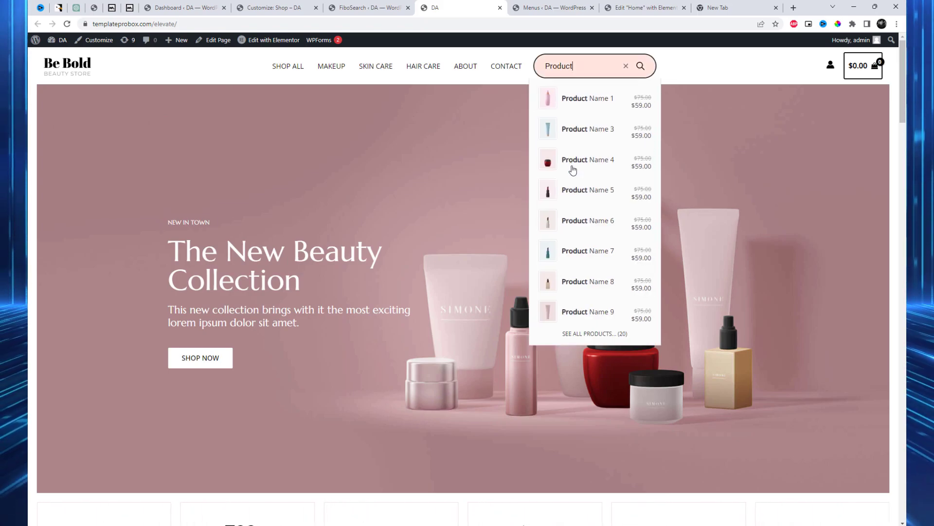
Open the full list of products found for "Product" from the suggestions and look through the results page
{"action": "scroll", "coordinate": [603, 209], "scroll_direction": "down", "scroll_amount": 2}
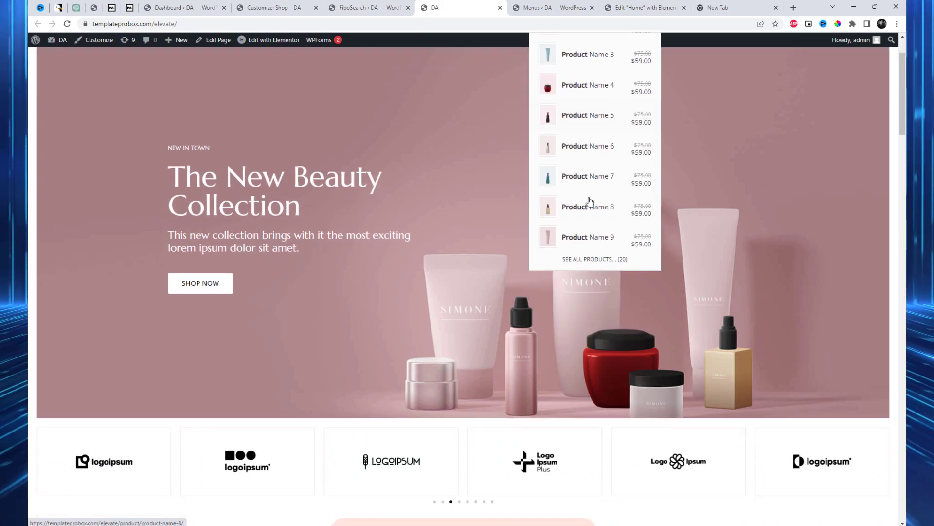
{"action": "left_click", "coordinate": [600, 257]}
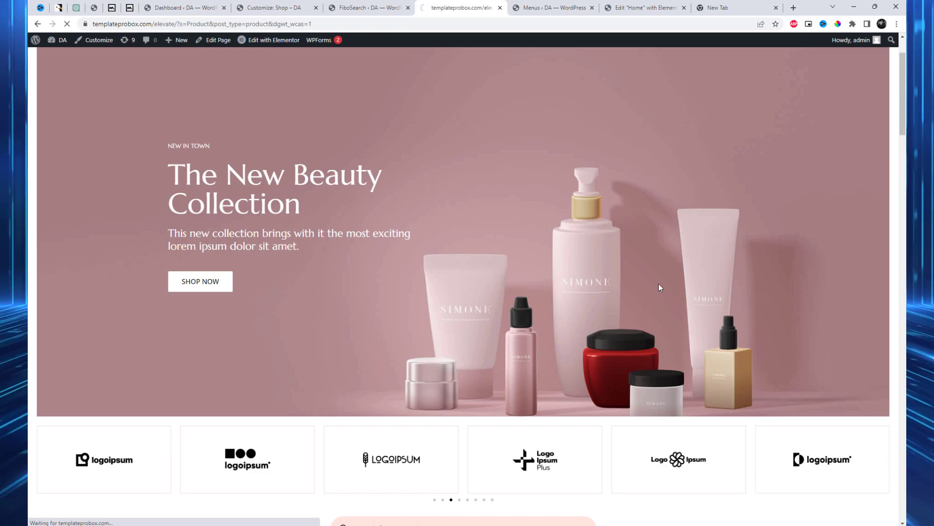
{"action": "scroll", "coordinate": [676, 289], "scroll_direction": "down", "scroll_amount": 12}
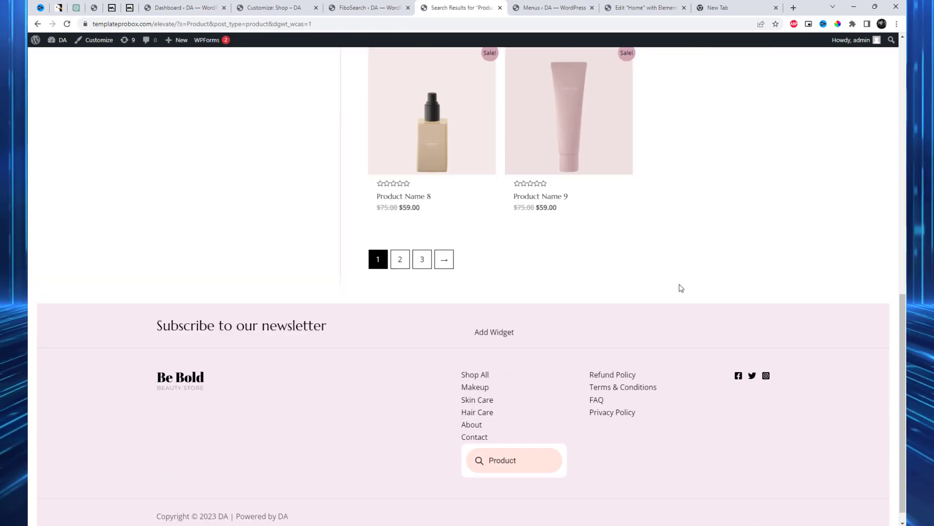
{"action": "scroll", "coordinate": [680, 288], "scroll_direction": "up", "scroll_amount": 12}
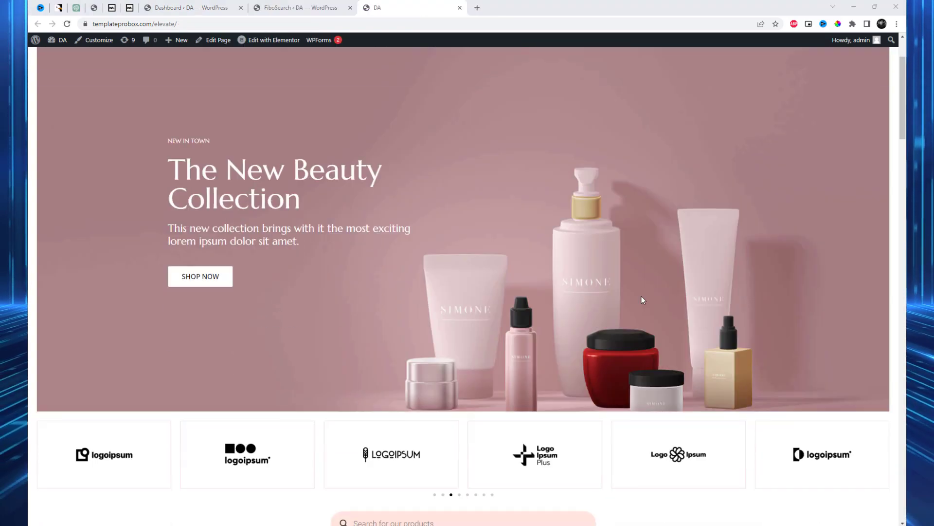
Focus the header search bar on the storefront homepage and open the Makeup category page
{"action": "scroll", "coordinate": [641, 296], "scroll_direction": "down", "scroll_amount": 3}
{"action": "scroll", "coordinate": [505, 365], "scroll_direction": "up", "scroll_amount": 5}
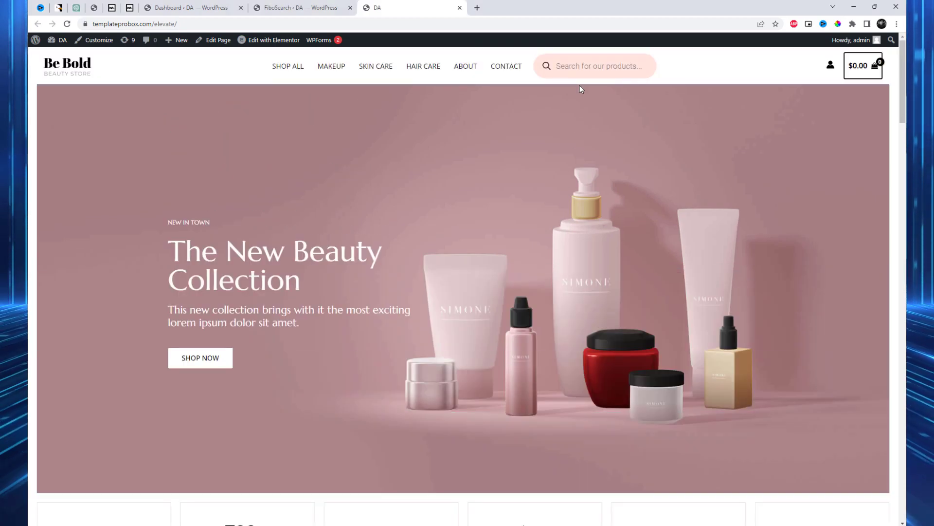
{"action": "left_click", "coordinate": [580, 73]}
{"action": "left_click", "coordinate": [322, 68]}
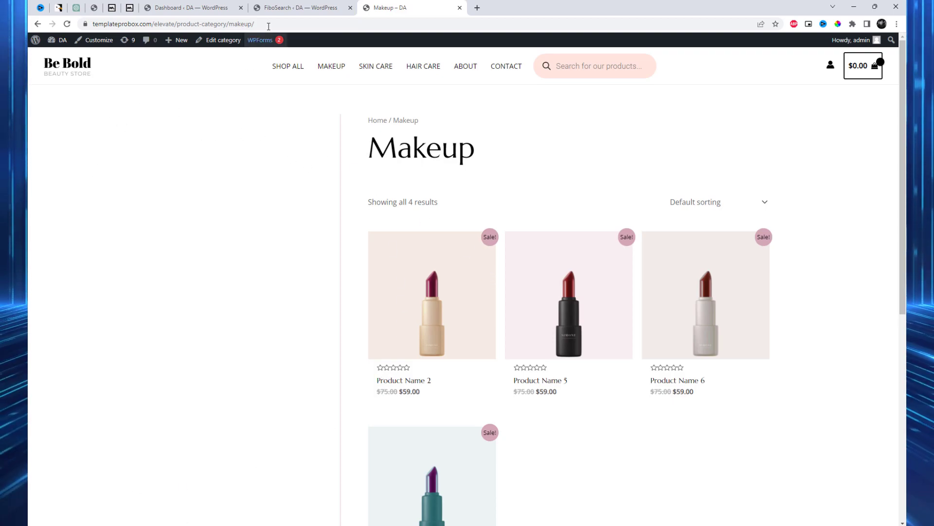
Open the Widgets screen from the FiboSearch settings and add a FiboSearch block to the WooCommerce Sidebar
{"action": "left_click", "coordinate": [285, 11]}
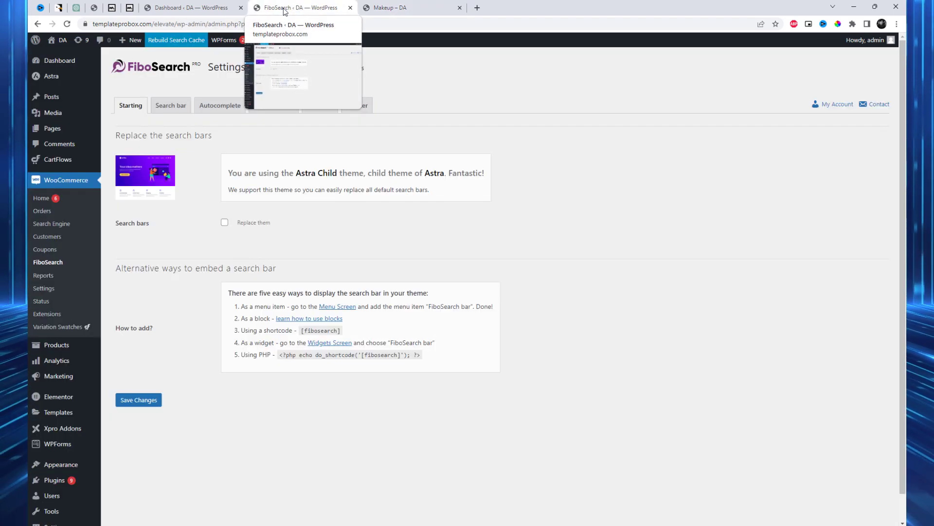
{"action": "left_click", "coordinate": [332, 347]}
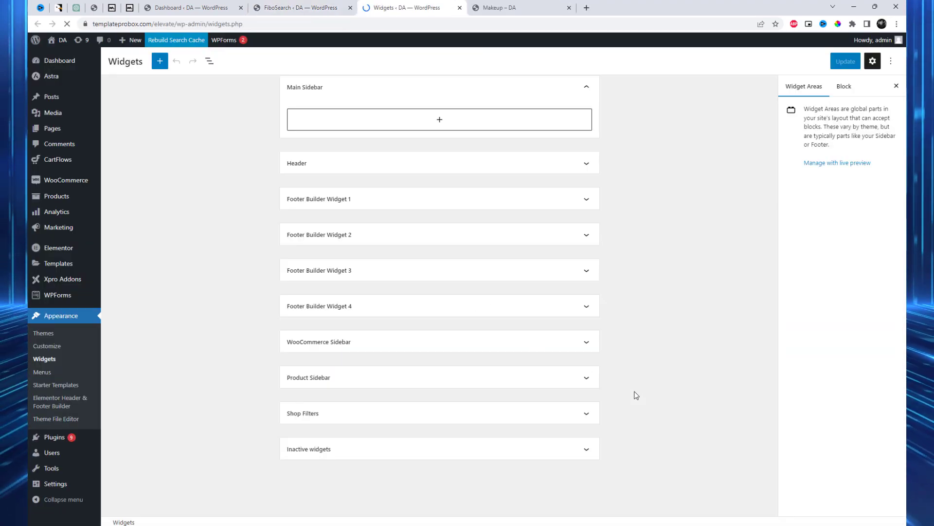
{"action": "scroll", "coordinate": [636, 395], "scroll_direction": "down", "scroll_amount": 6}
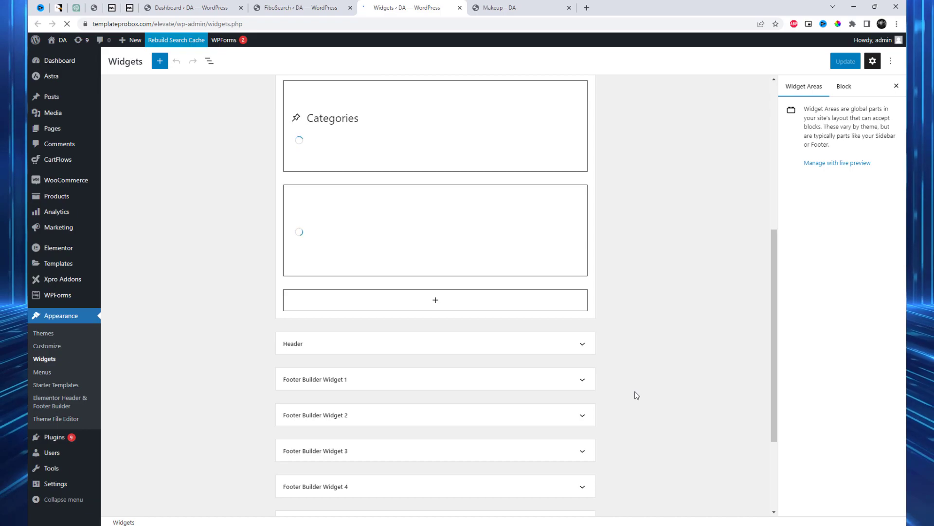
{"action": "scroll", "coordinate": [636, 395], "scroll_direction": "down", "scroll_amount": 3}
{"action": "left_click", "coordinate": [581, 385]}
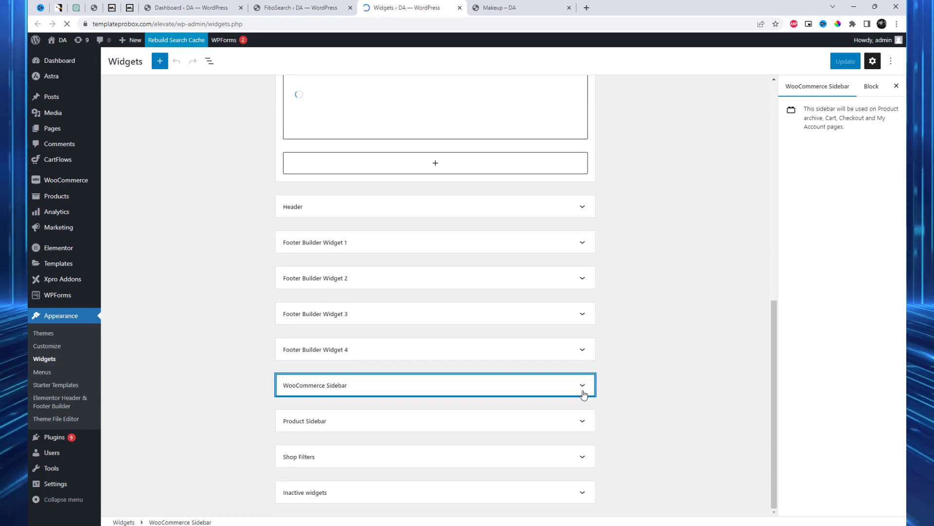
{"action": "left_click", "coordinate": [437, 383]}
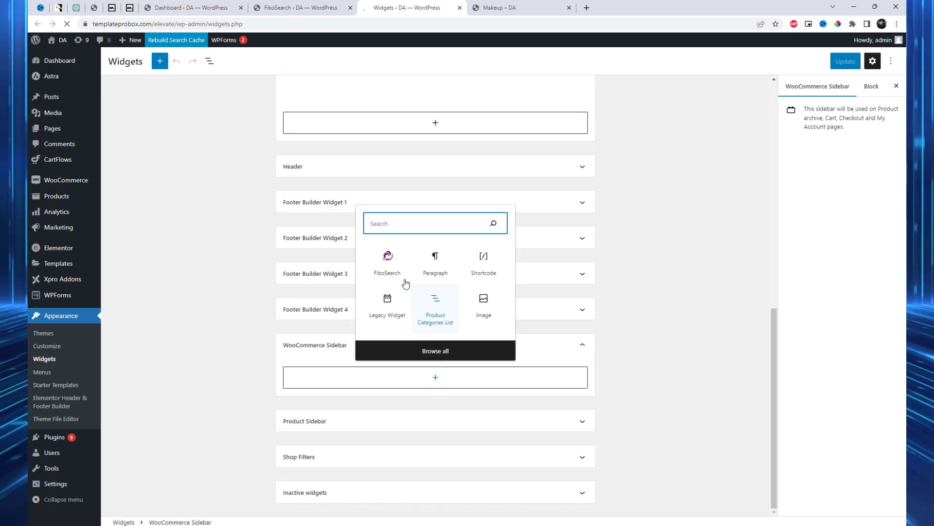
{"action": "left_click", "coordinate": [393, 272]}
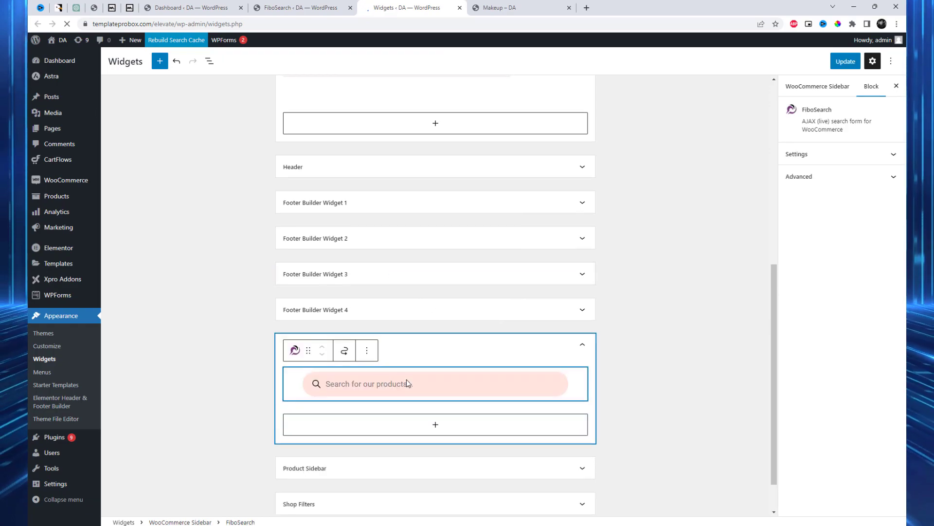
Add a Products list widget below the search bar in the WooCommerce Sidebar and update the widgets
{"action": "left_click", "coordinate": [441, 430]}
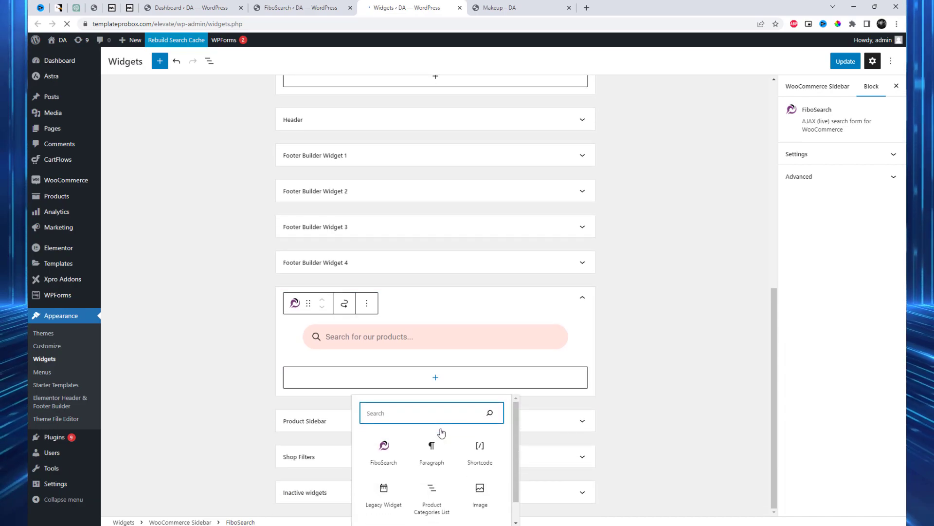
{"action": "type", "text": "Pro"}
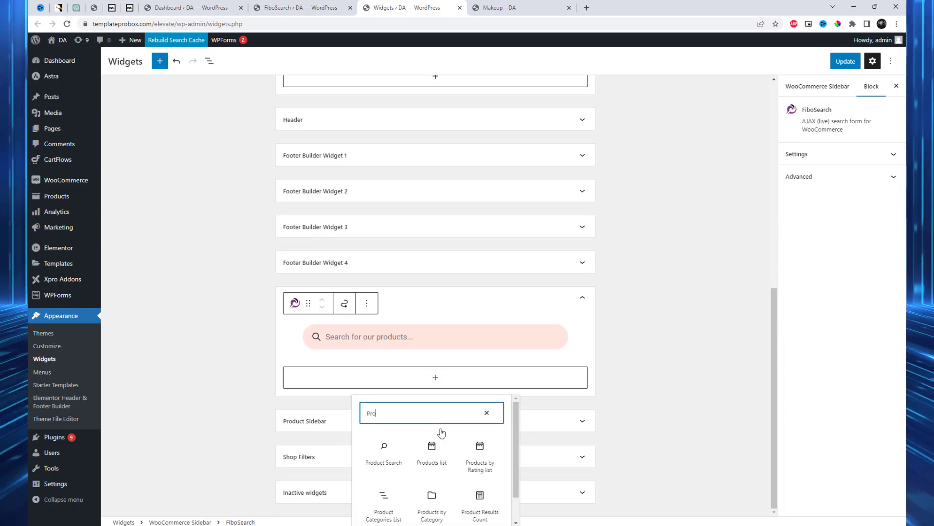
{"action": "left_click", "coordinate": [446, 463]}
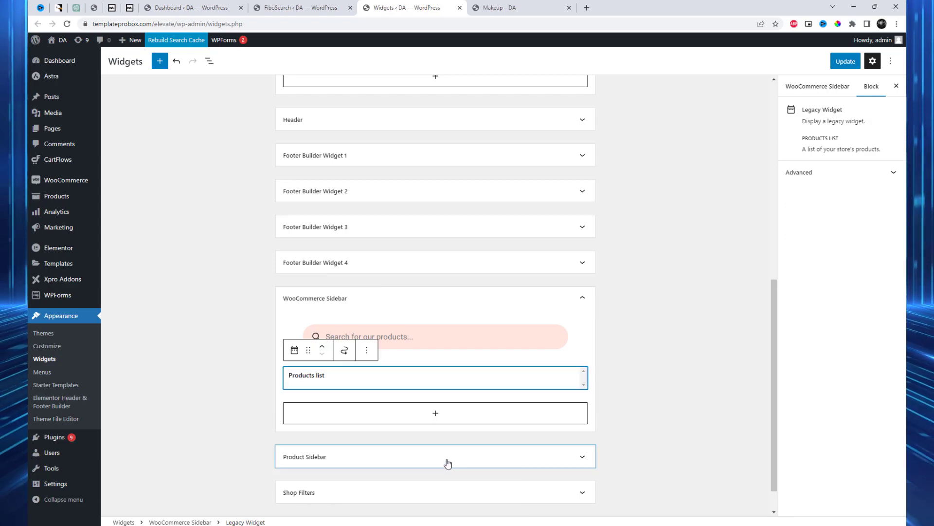
{"action": "left_click", "coordinate": [845, 61]}
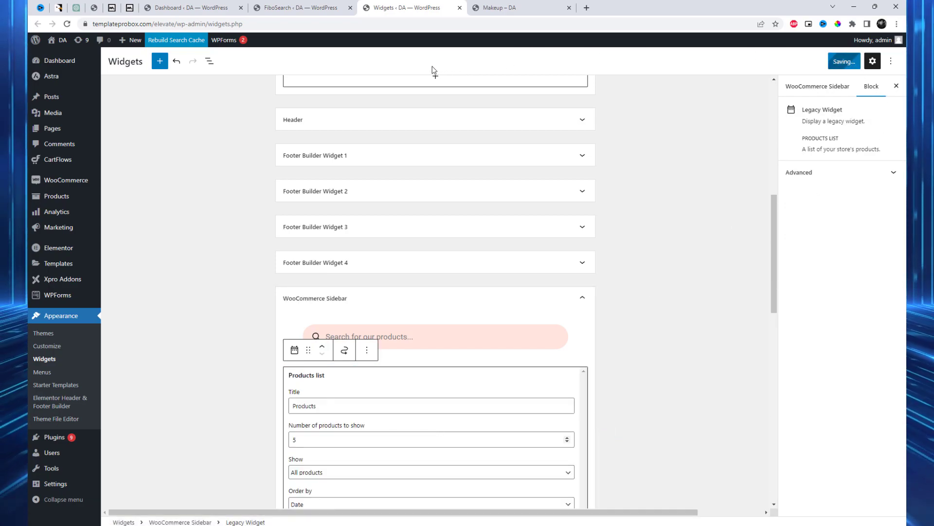
Reload the Makeup category page and search for "Product Name" in the sidebar search bar to review the suggestions
{"action": "left_click", "coordinate": [491, 6]}
{"action": "left_click", "coordinate": [478, 25]}
{"action": "key", "text": "Return"}
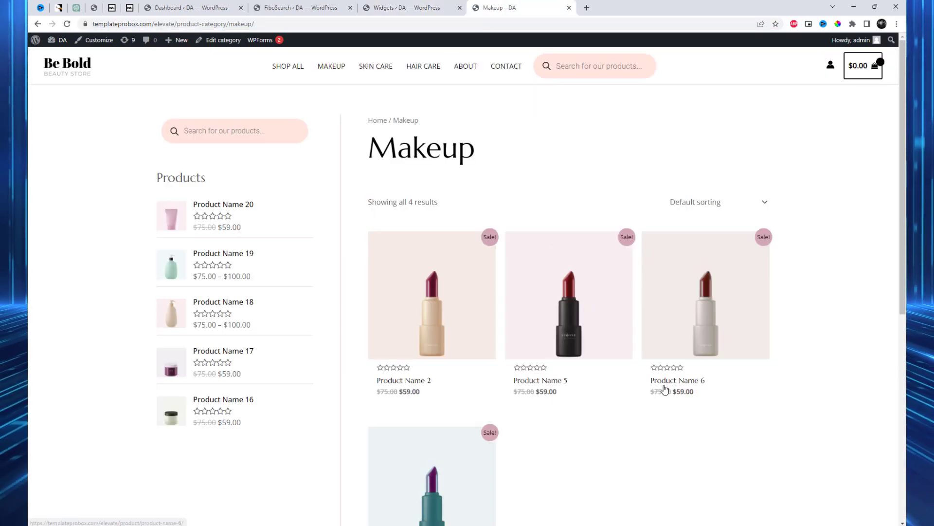
{"action": "left_click", "coordinate": [195, 125]}
{"action": "type", "text": "Product Name"}
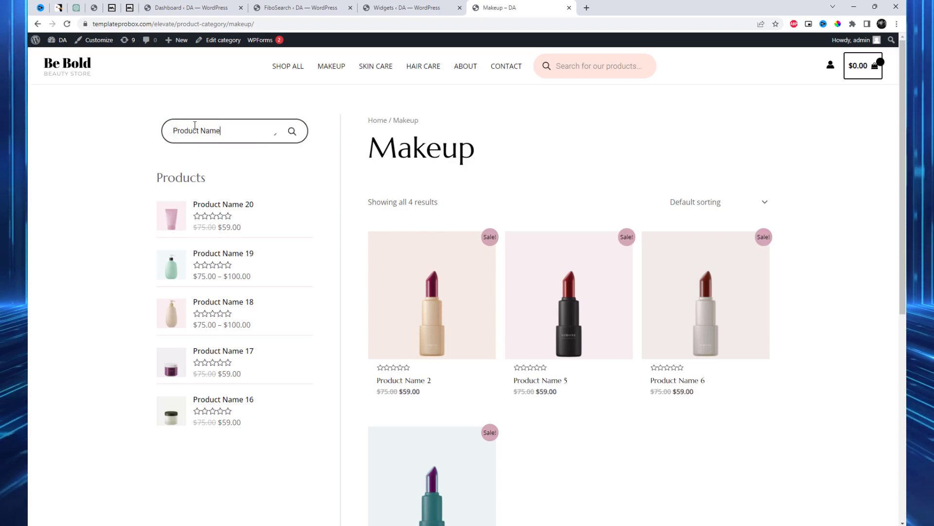
{"action": "scroll", "coordinate": [227, 226], "scroll_direction": "down", "scroll_amount": 2}
{"action": "scroll", "coordinate": [227, 231], "scroll_direction": "up", "scroll_amount": 2}
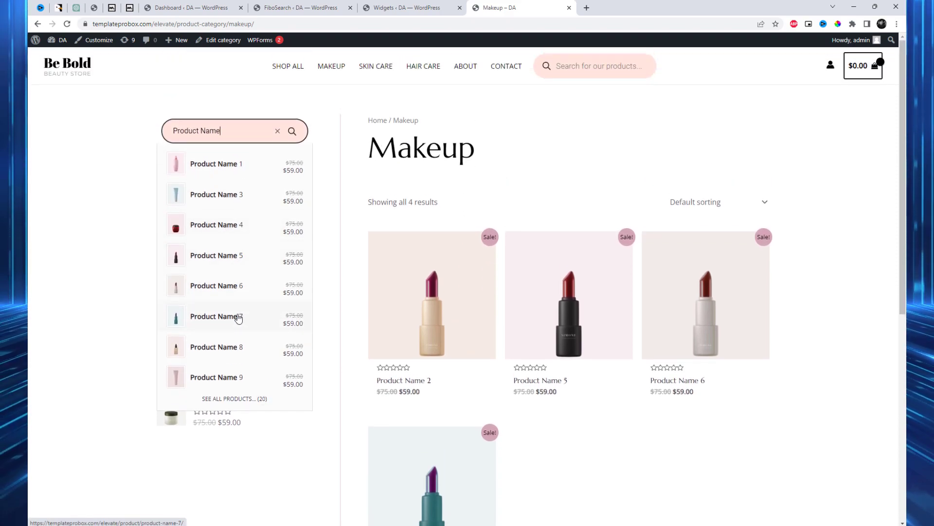
Search the sidebar for "Product 2" and open the Product Name 2 page, followed by the Hair Care category
{"action": "triple_click", "coordinate": [247, 134]}
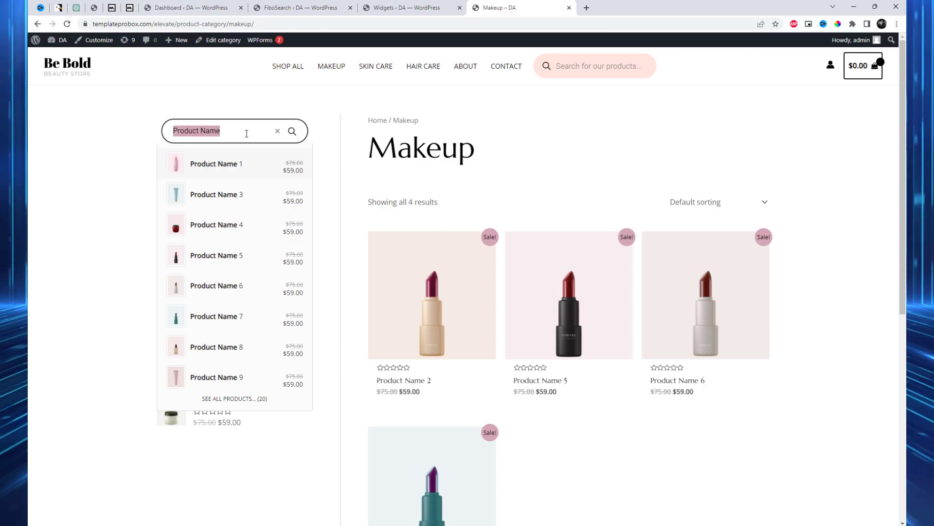
{"action": "type", "text": "Product"}
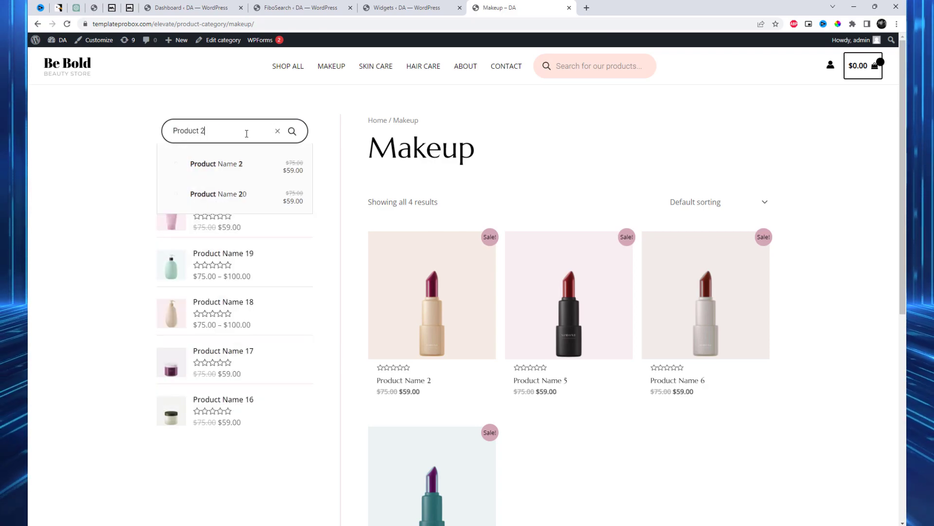
{"action": "left_click", "coordinate": [235, 170]}
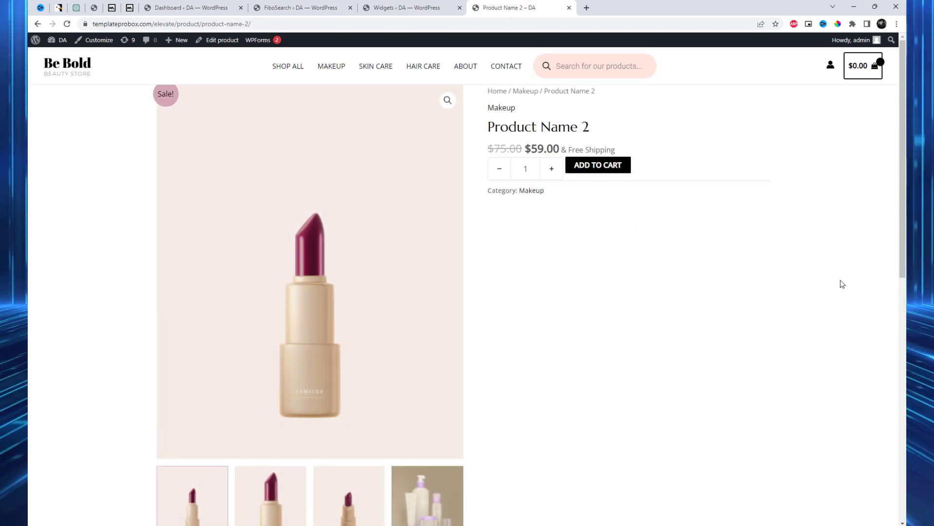
{"action": "left_click", "coordinate": [423, 66]}
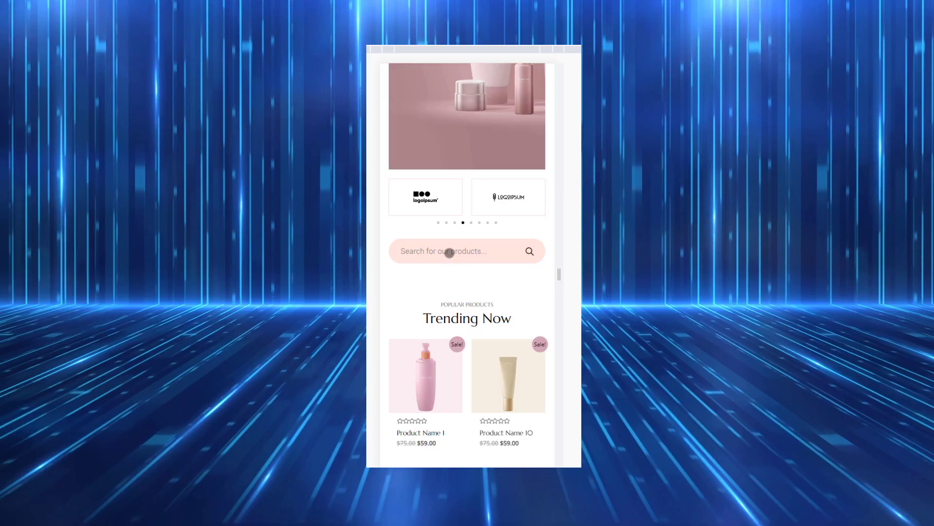
In the mobile view of the homepage, search for "Product" and return to the page
{"action": "left_click", "coordinate": [445, 249]}
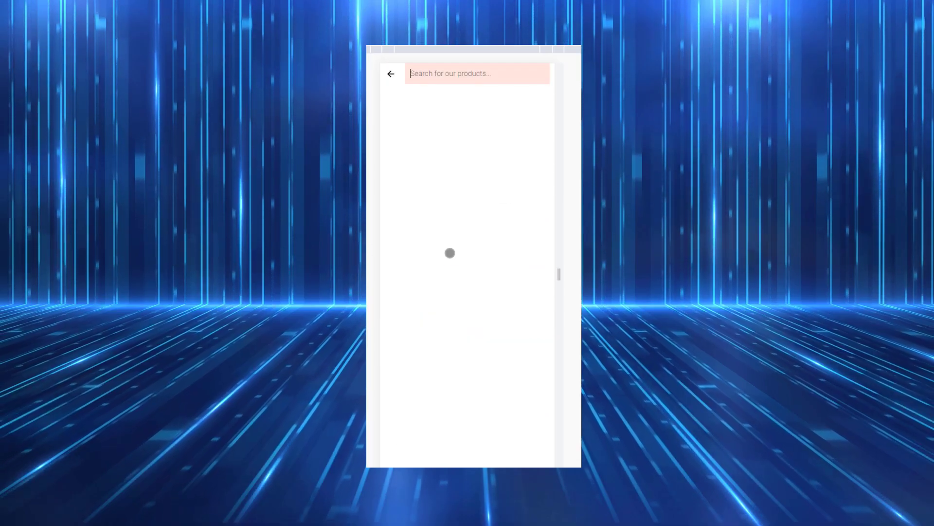
{"action": "type", "text": "Product"}
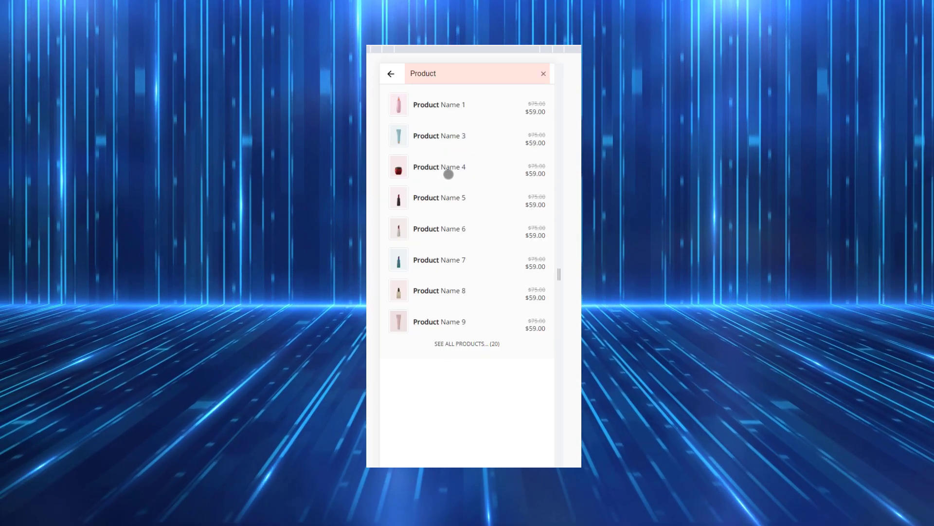
{"action": "left_click", "coordinate": [391, 73]}
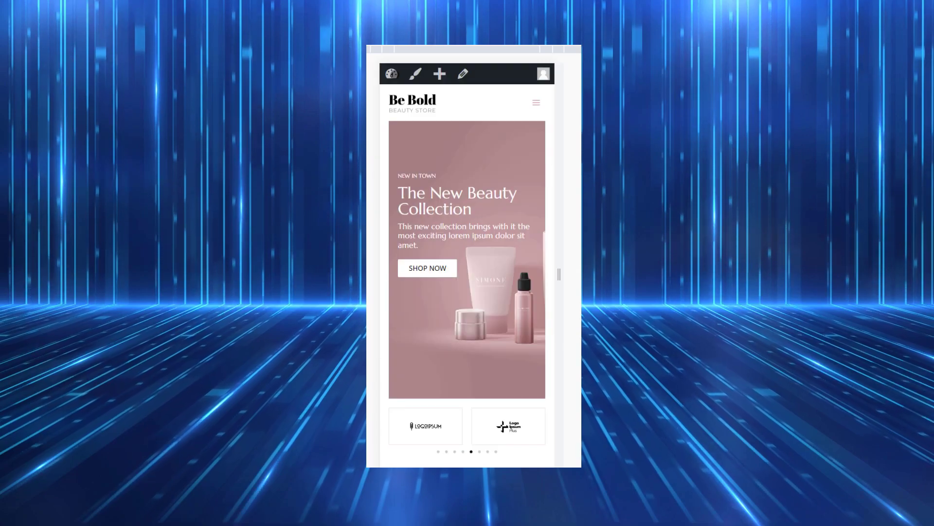
Open the mobile search overlay from the homepage search bar's magnifier and close it again
{"action": "scroll", "coordinate": [468, 273], "scroll_direction": "down", "scroll_amount": 5}
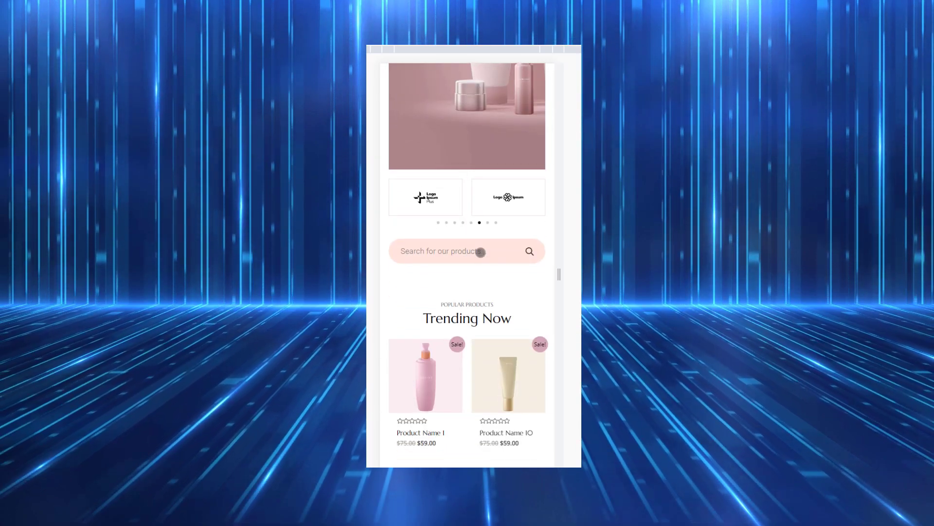
{"action": "left_click", "coordinate": [530, 252]}
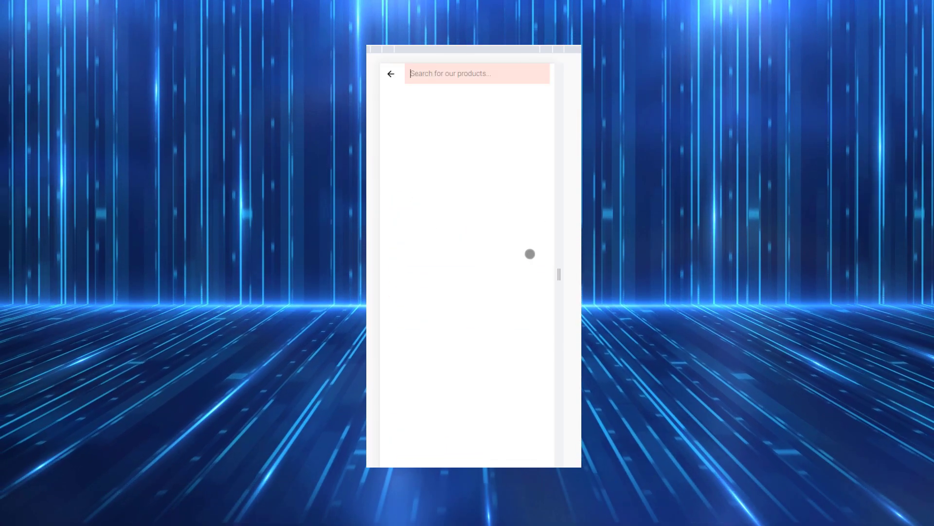
{"action": "left_click", "coordinate": [390, 74]}
{"action": "scroll", "coordinate": [476, 215], "scroll_direction": "down", "scroll_amount": 4}
{"action": "scroll", "coordinate": [477, 223], "scroll_direction": "up", "scroll_amount": 4}
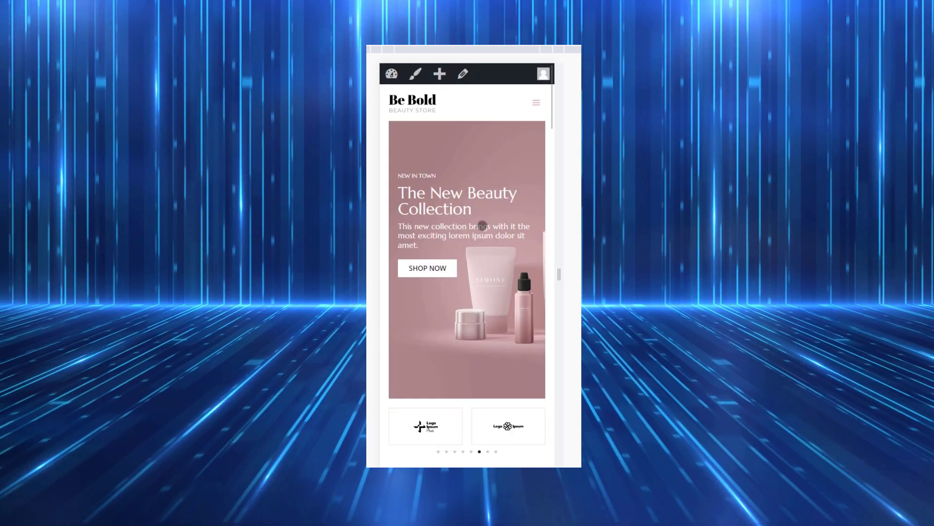
Open the Makeup category from the mobile menu and search for "Product" in the search bar above its products list
{"action": "left_click", "coordinate": [535, 105]}
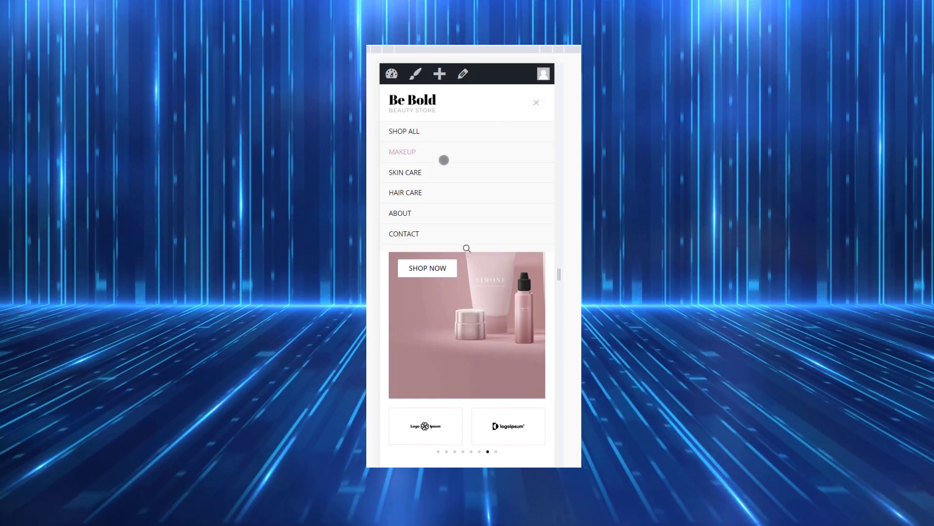
{"action": "left_click", "coordinate": [402, 151]}
{"action": "scroll", "coordinate": [501, 279], "scroll_direction": "down", "scroll_amount": 10}
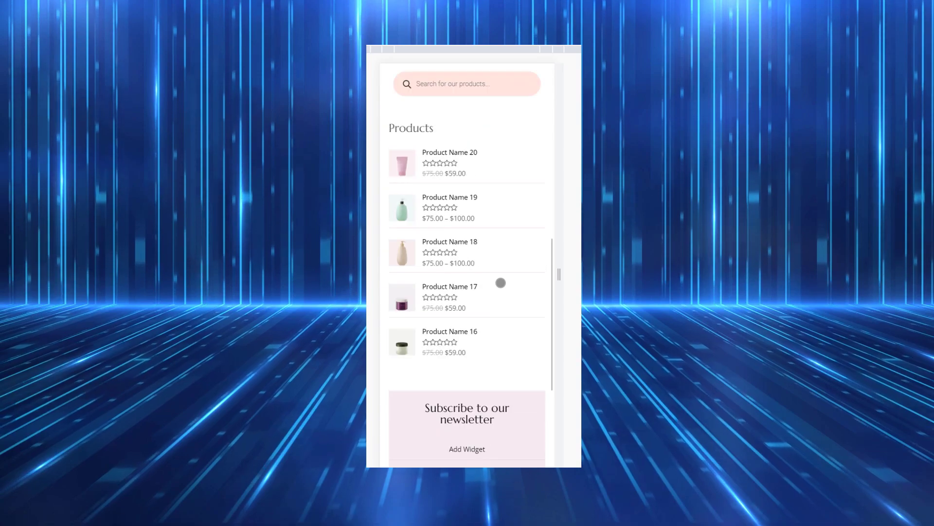
{"action": "scroll", "coordinate": [447, 184], "scroll_direction": "up", "scroll_amount": 2}
{"action": "left_click", "coordinate": [447, 185]}
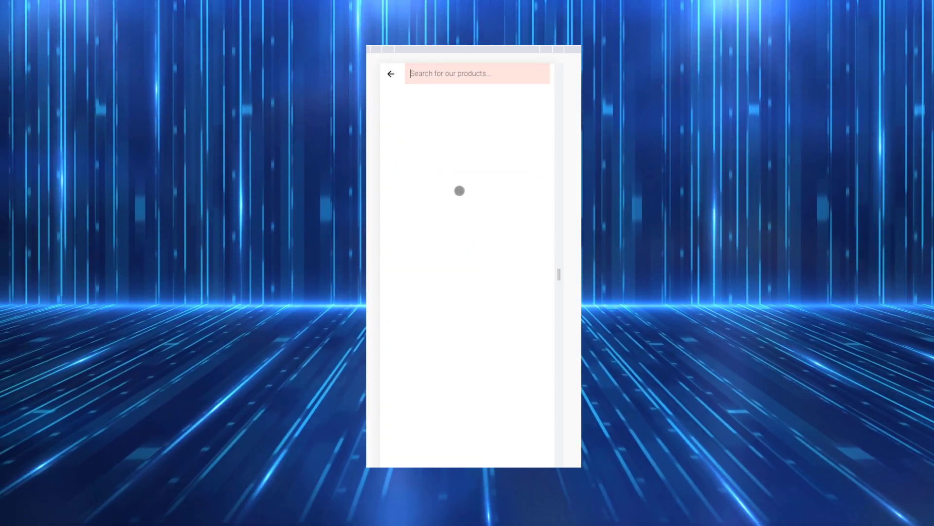
{"action": "type", "text": "Product"}
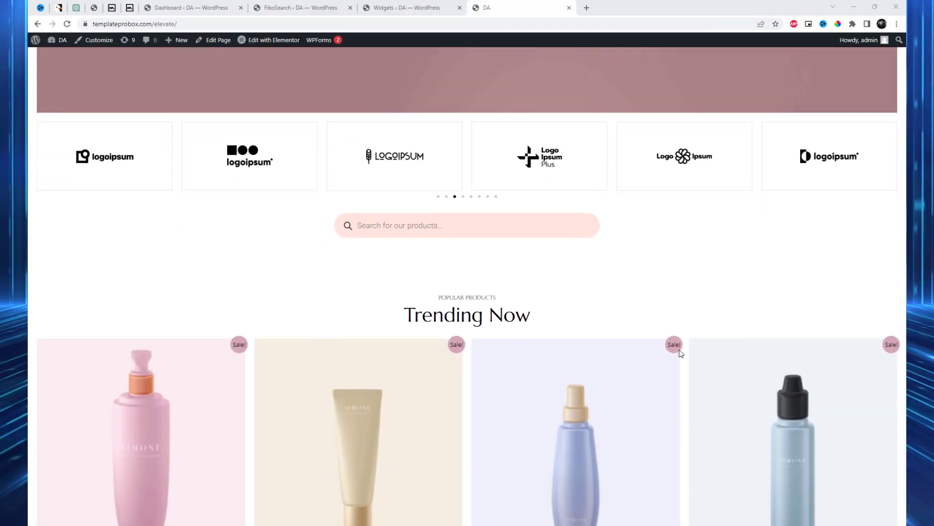
Search for "Name 1" in the search bar above Trending Now on the desktop homepage
{"action": "scroll", "coordinate": [679, 351], "scroll_direction": "down", "scroll_amount": 3}
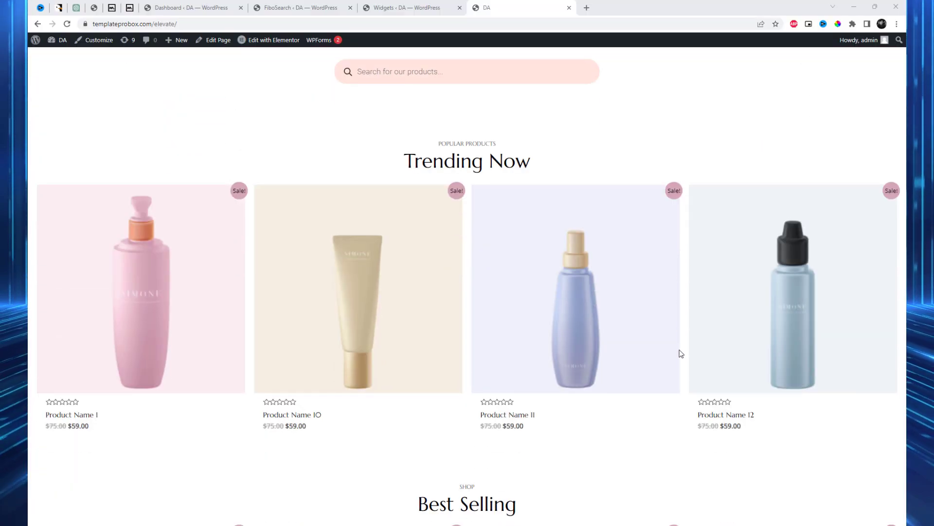
{"action": "left_click", "coordinate": [404, 78]}
{"action": "type", "text": "Name 1"}
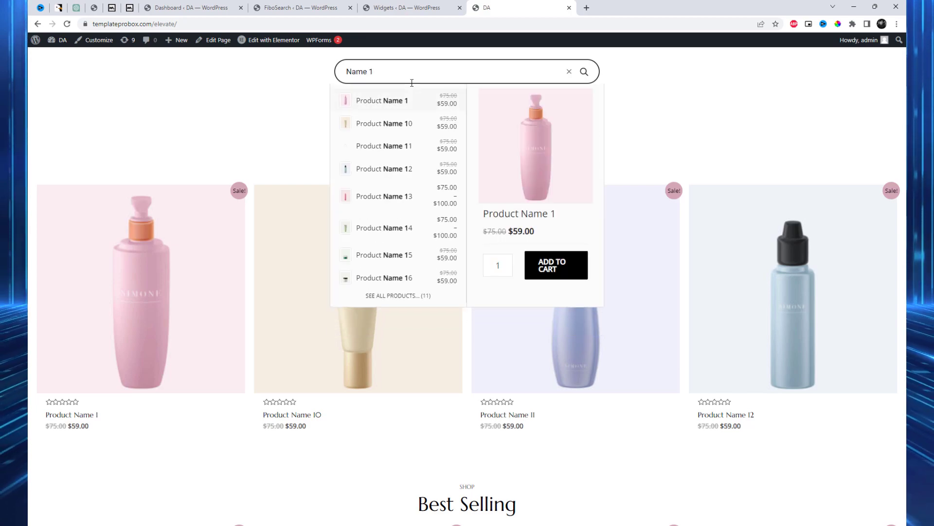
Clear the homepage search bar and search for "Product" instead
{"action": "key", "text": "BackSpace"}
{"action": "key", "text": "BackSpace"}
{"action": "key", "text": "BackSpace"}
{"action": "key", "text": "BackSpace"}
{"action": "key", "text": "BackSpace"}
{"action": "key", "text": "BackSpace"}
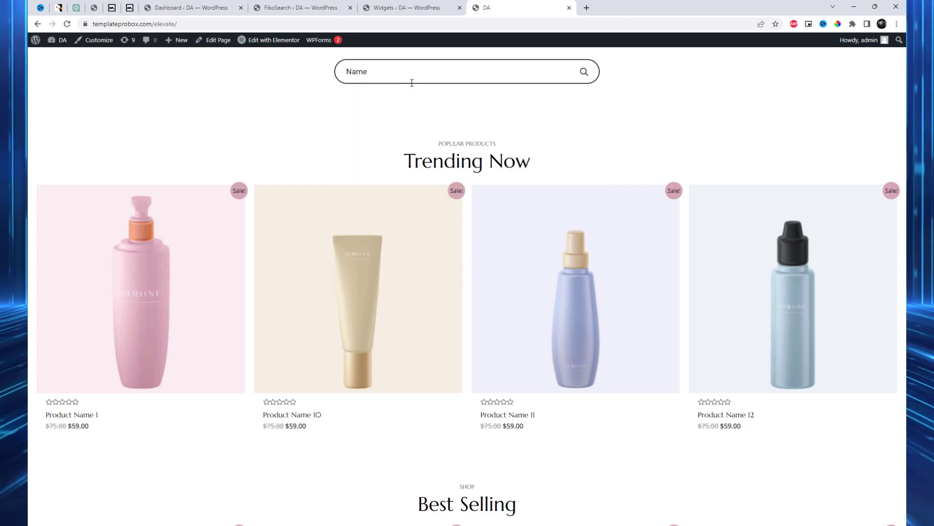
{"action": "type", "text": "Product"}
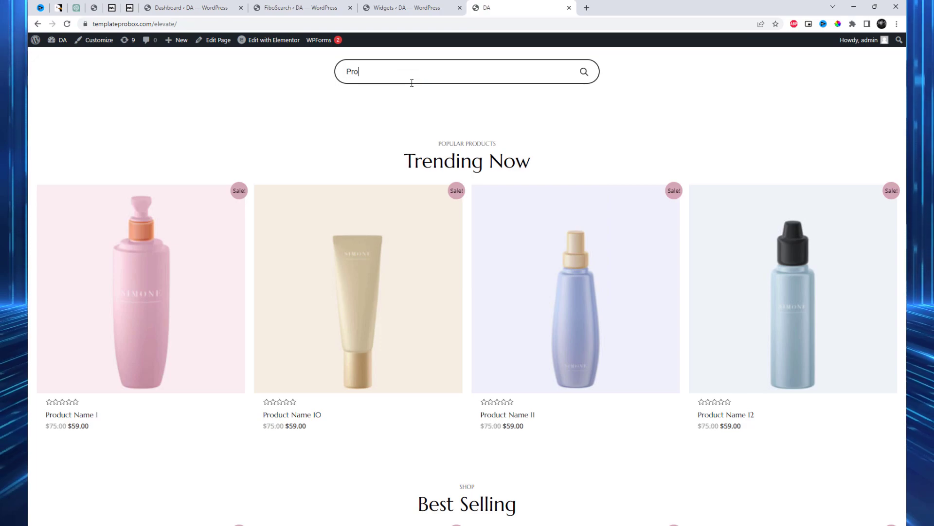